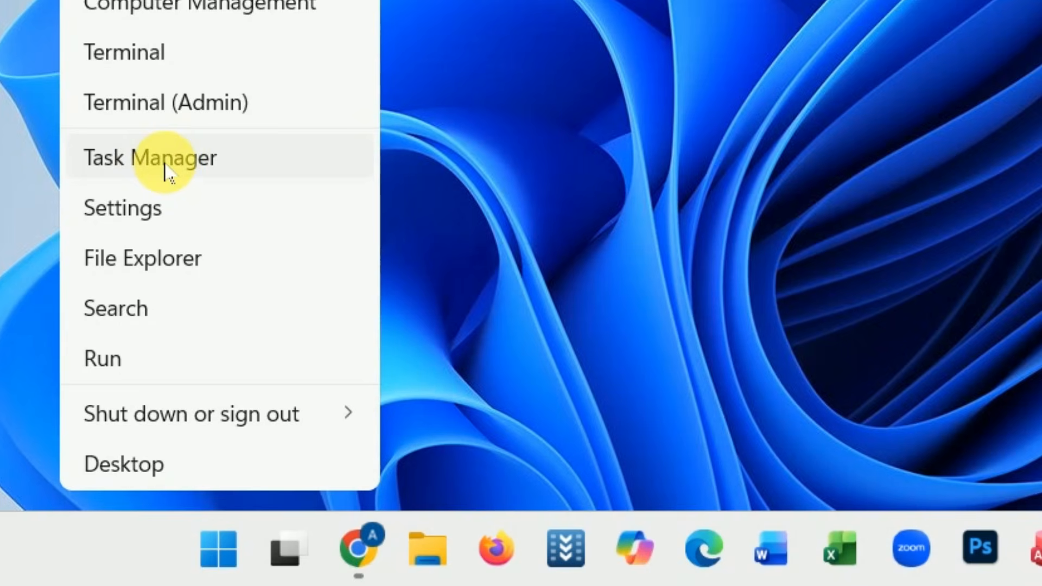
Open Task Manager, maximize its window and show the list of startup apps
click(164, 161)
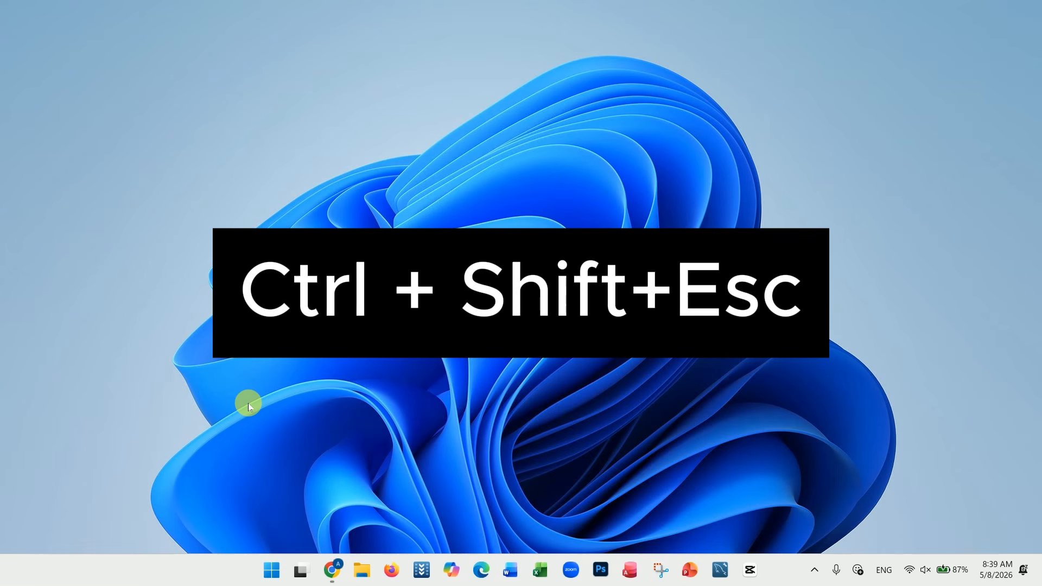
key(ctrl+shift+Escape)
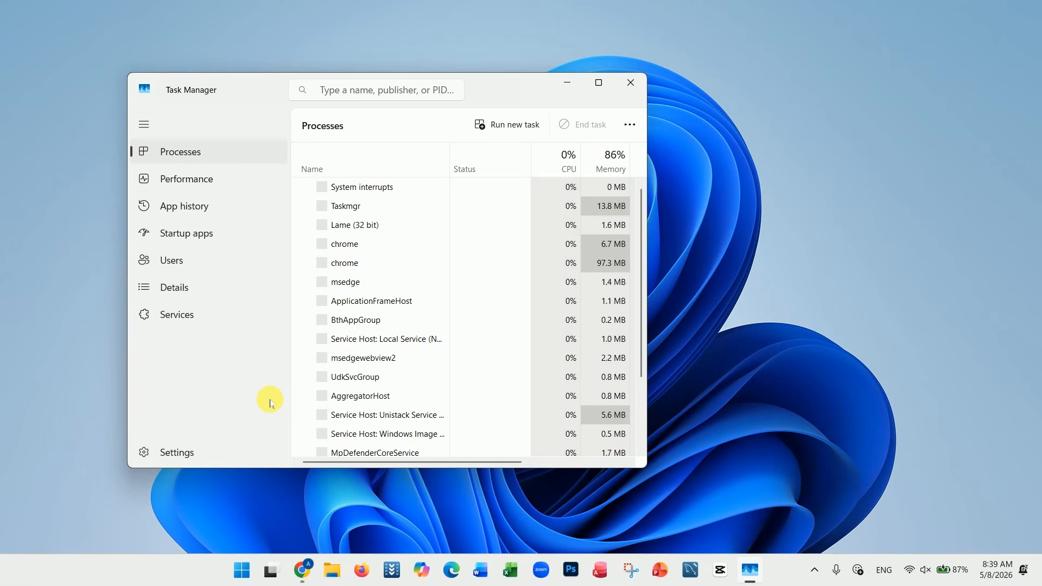
key(super+Up)
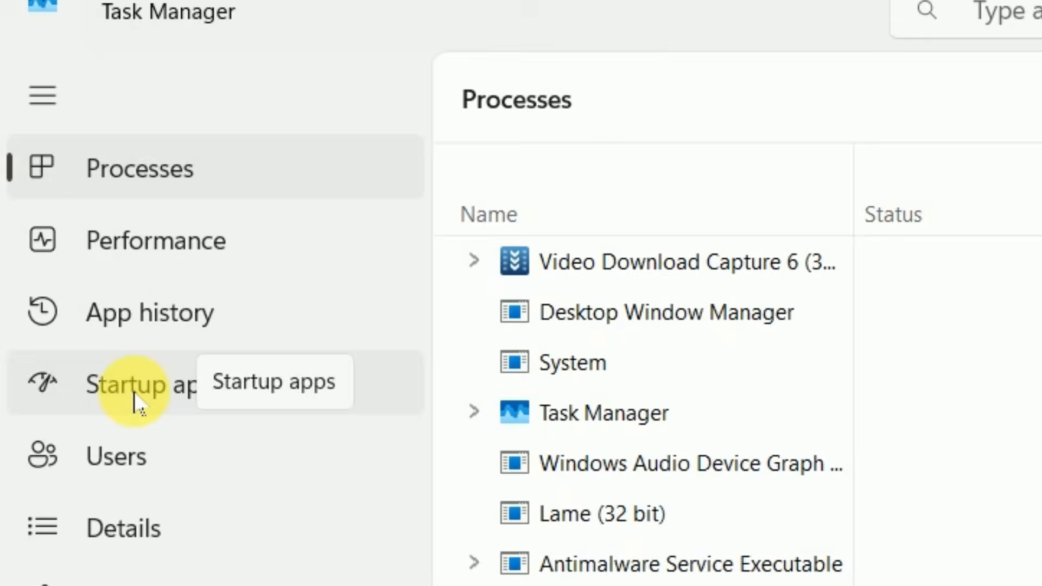
click(48, 161)
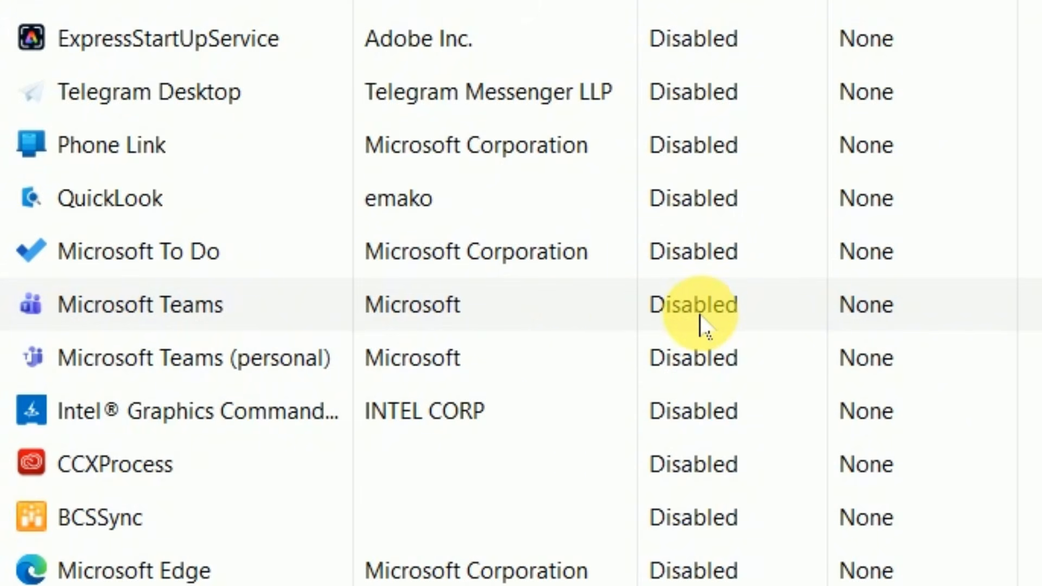
Enable Microsoft Teams as a startup app, disable it, and enable it again
right_click(682, 313)
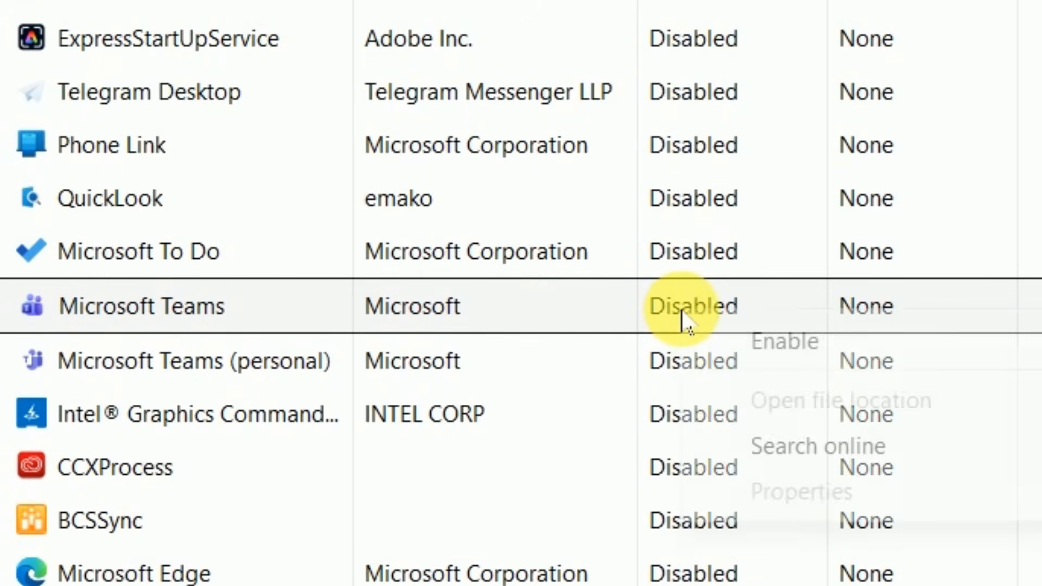
click(769, 343)
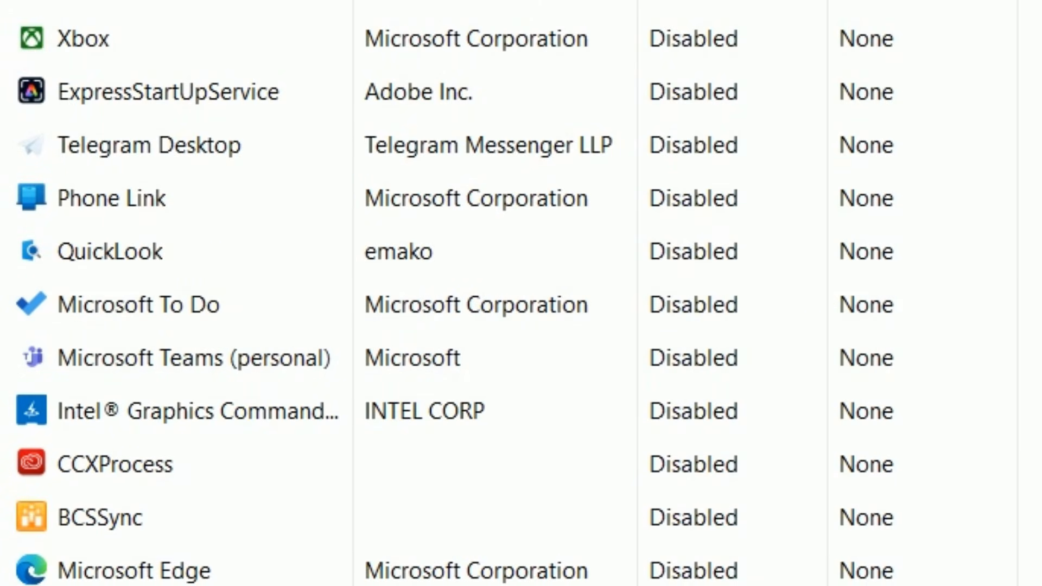
right_click(686, 1)
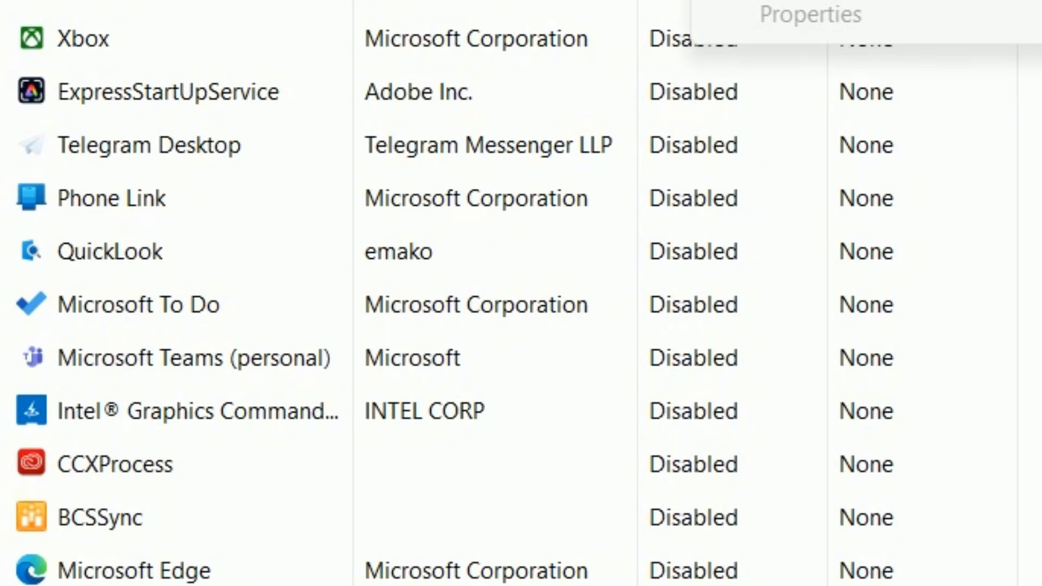
click(437, 132)
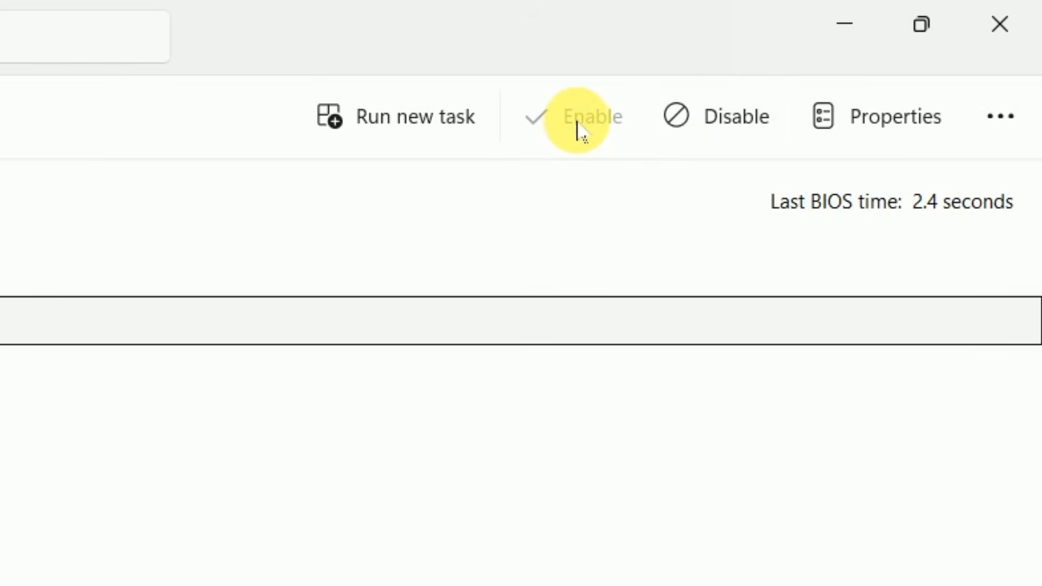
click(727, 131)
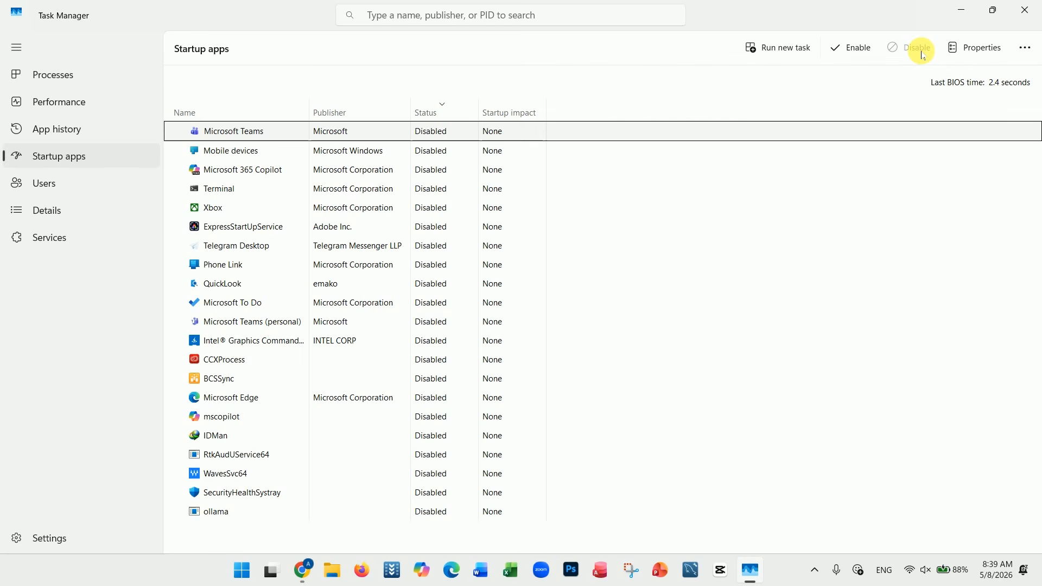
click(859, 54)
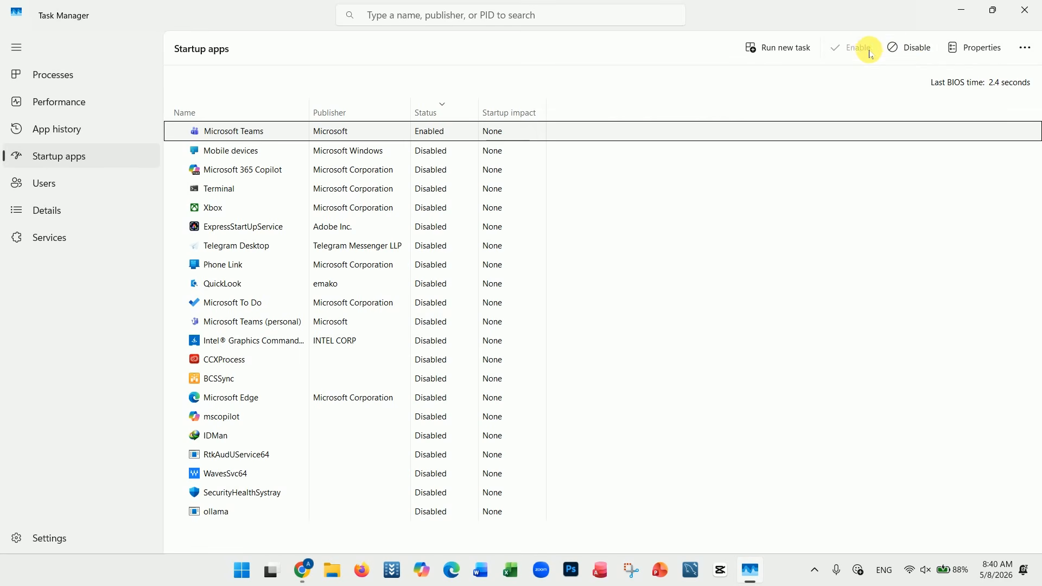
Disable Microsoft Teams as a startup app and close Task Manager
click(909, 48)
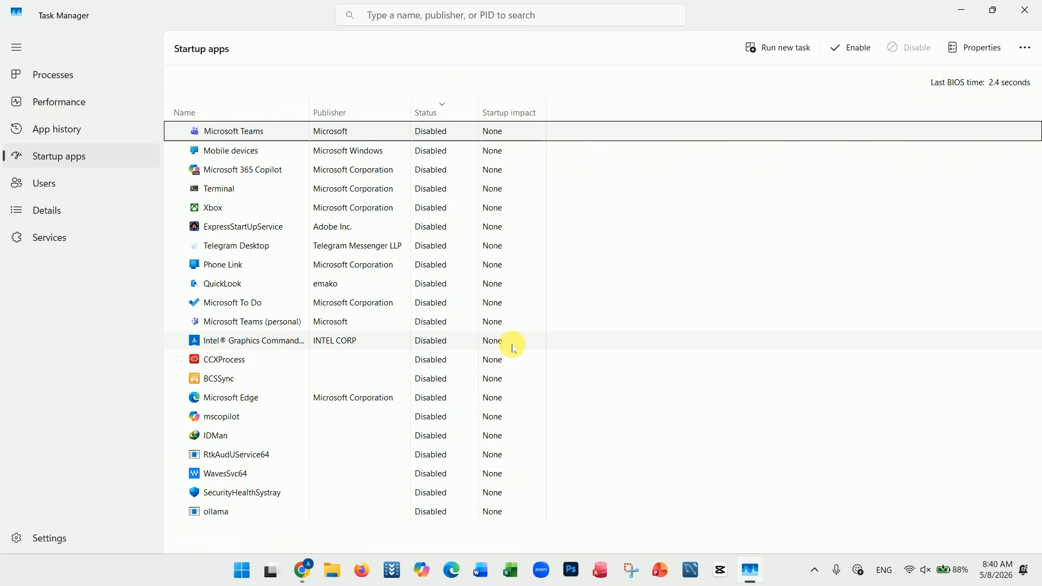
click(1027, 19)
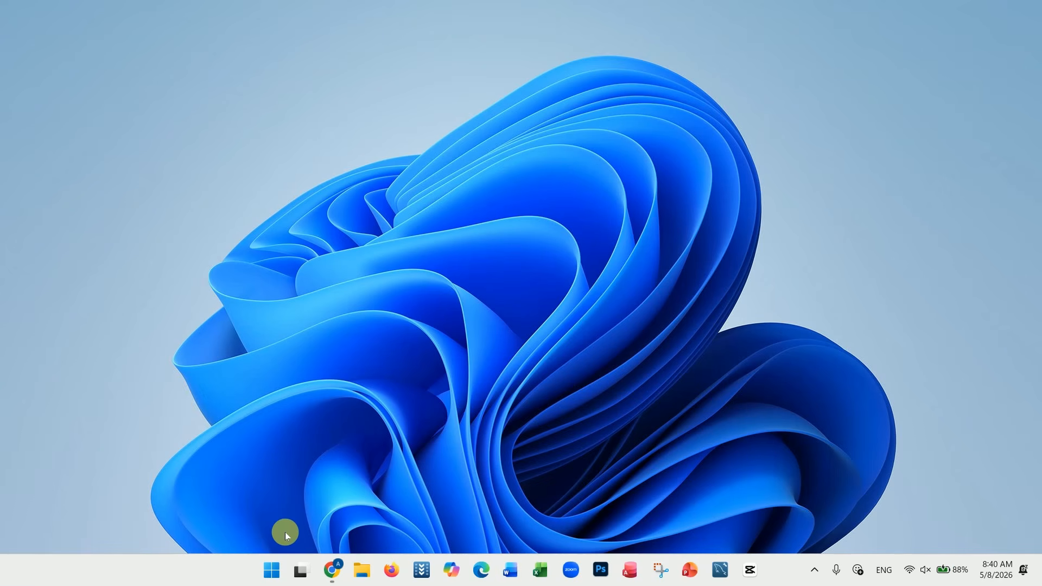
Open the user's temporary files folder by running %temp% from the Run dialog
right_click(271, 571)
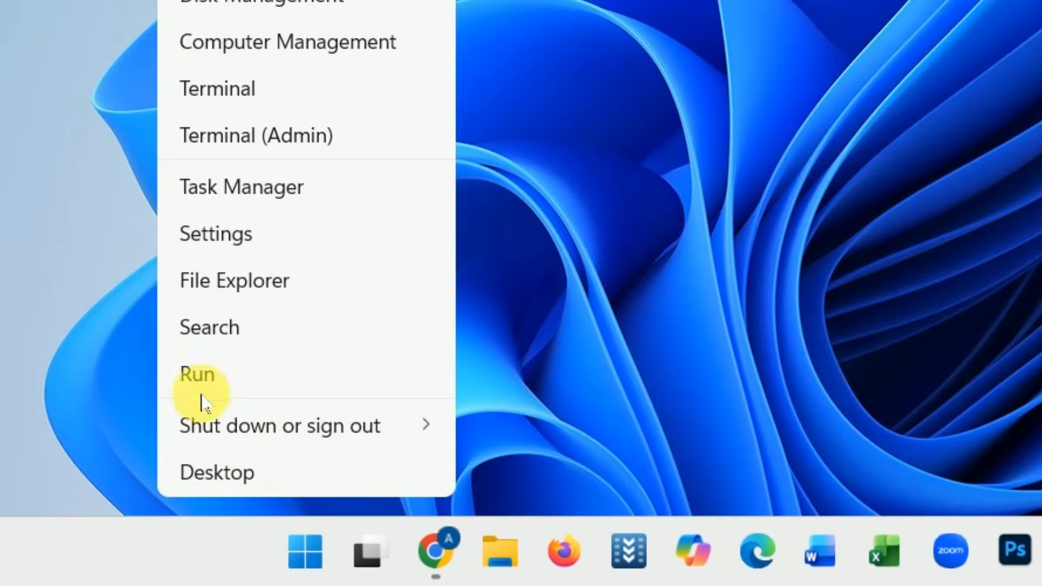
click(212, 389)
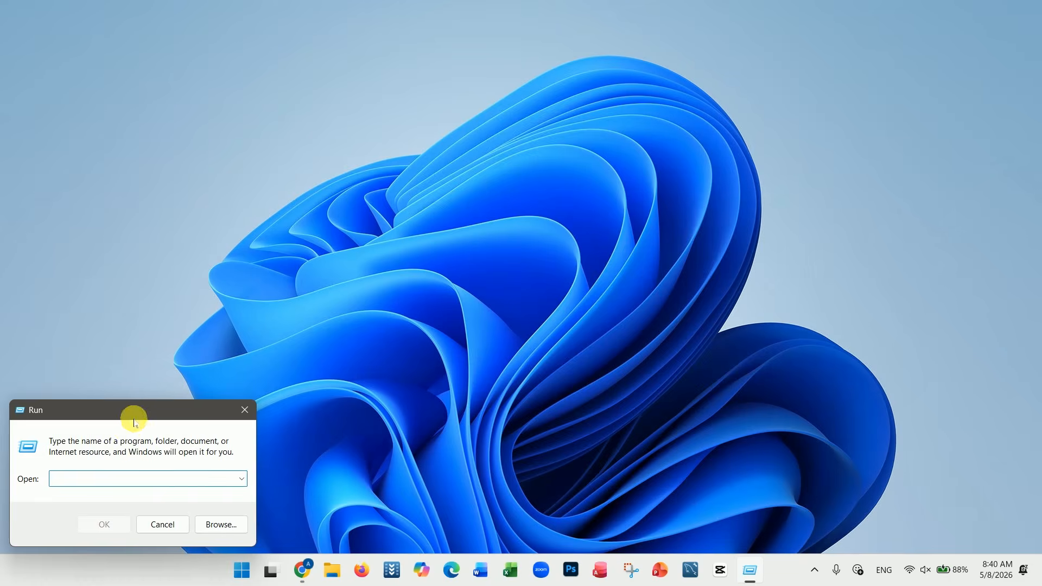
drag(134, 423, 540, 194)
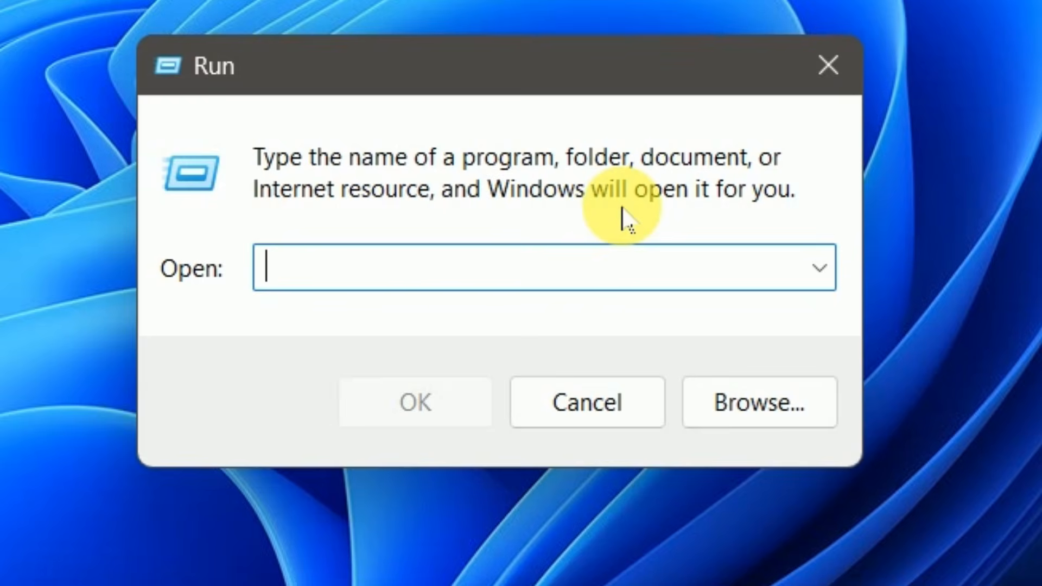
text(%te)
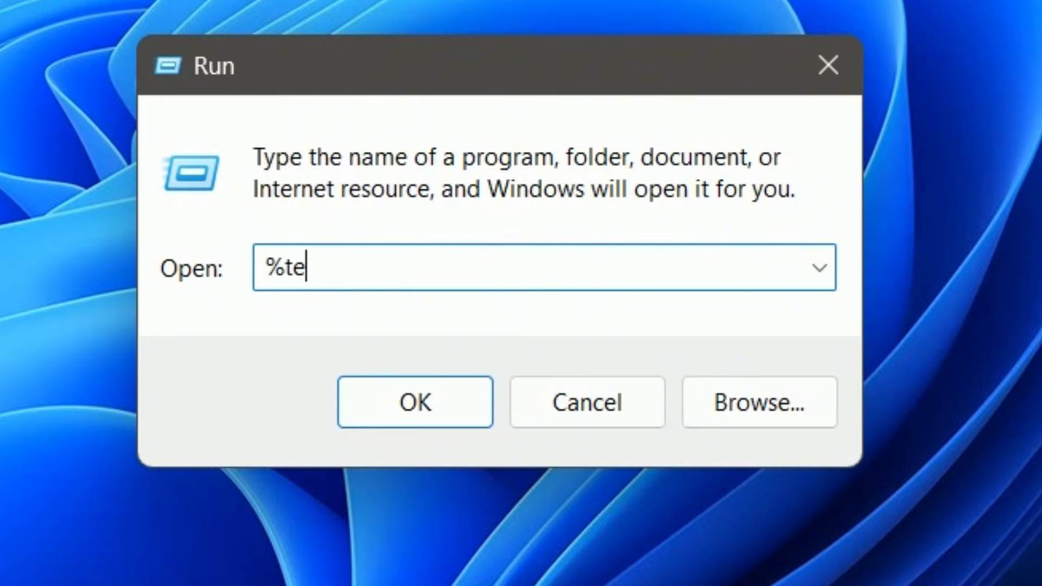
text(mp%)
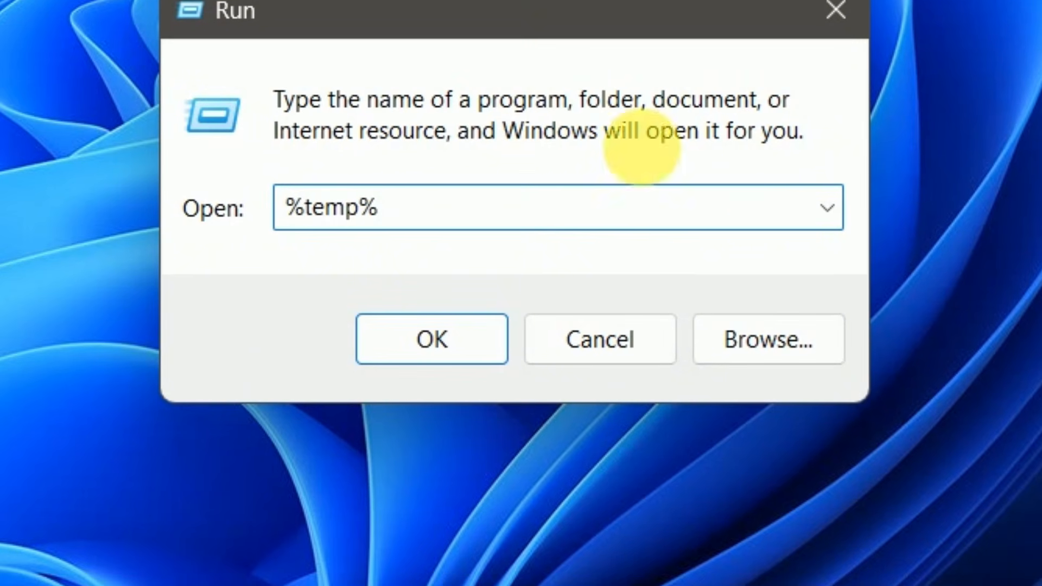
click(455, 341)
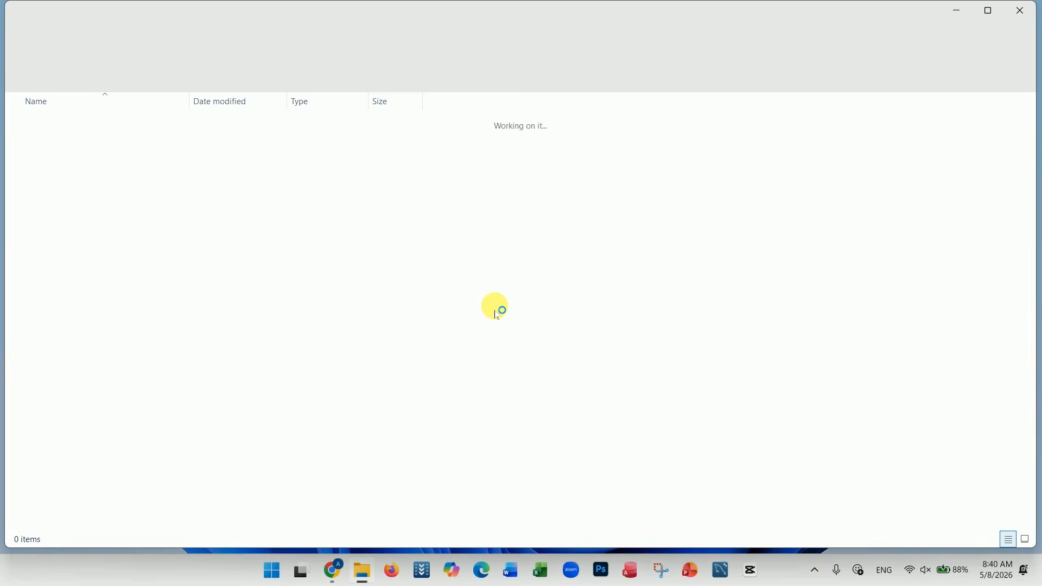
Select all items in the Temp folder and check their combined properties
scroll(279, 297, down, 10)
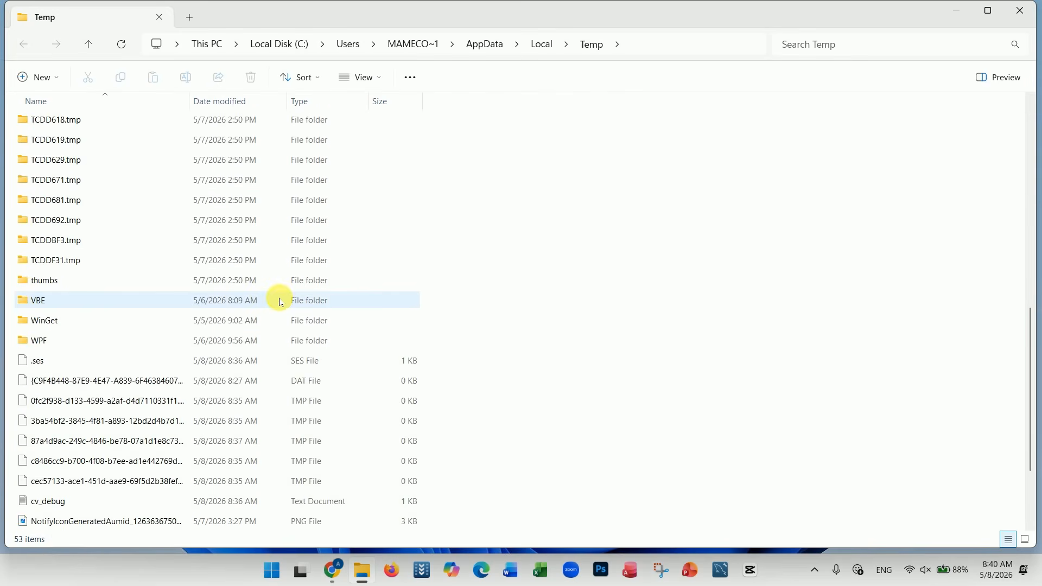
scroll(280, 302, down, 2)
scroll(285, 299, up, 10)
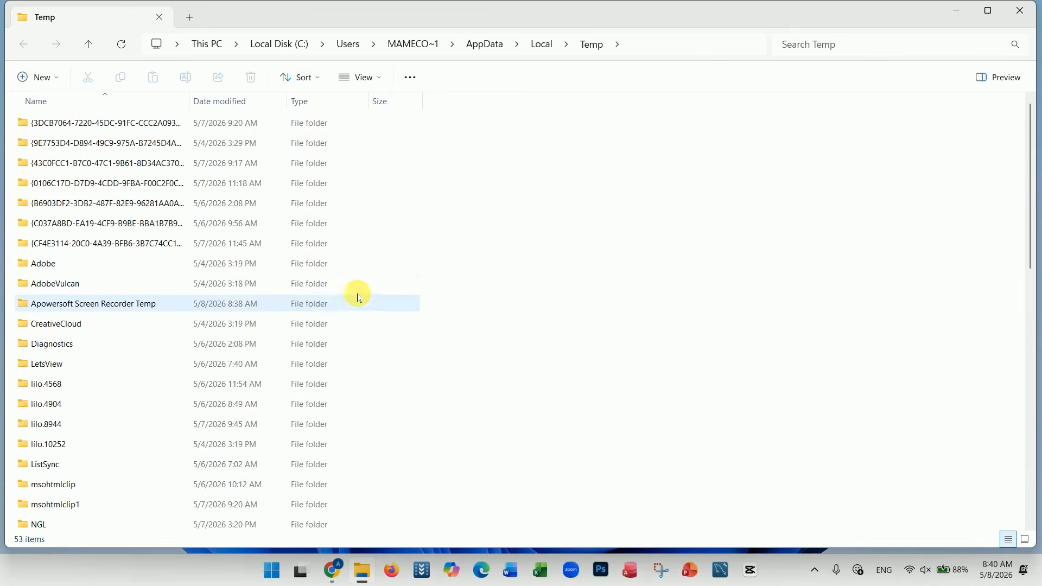
key(ctrl+a)
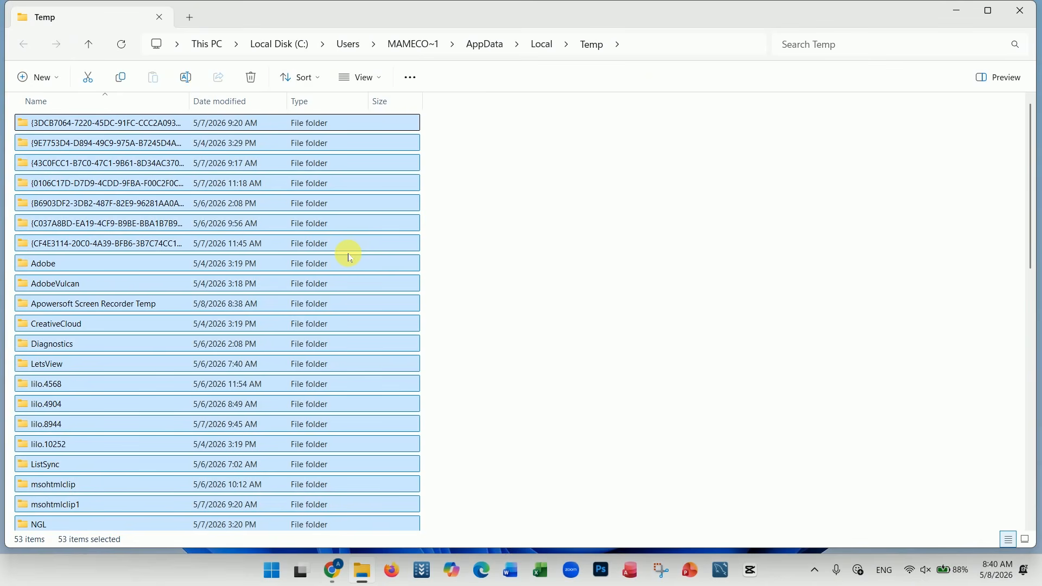
right_click(318, 230)
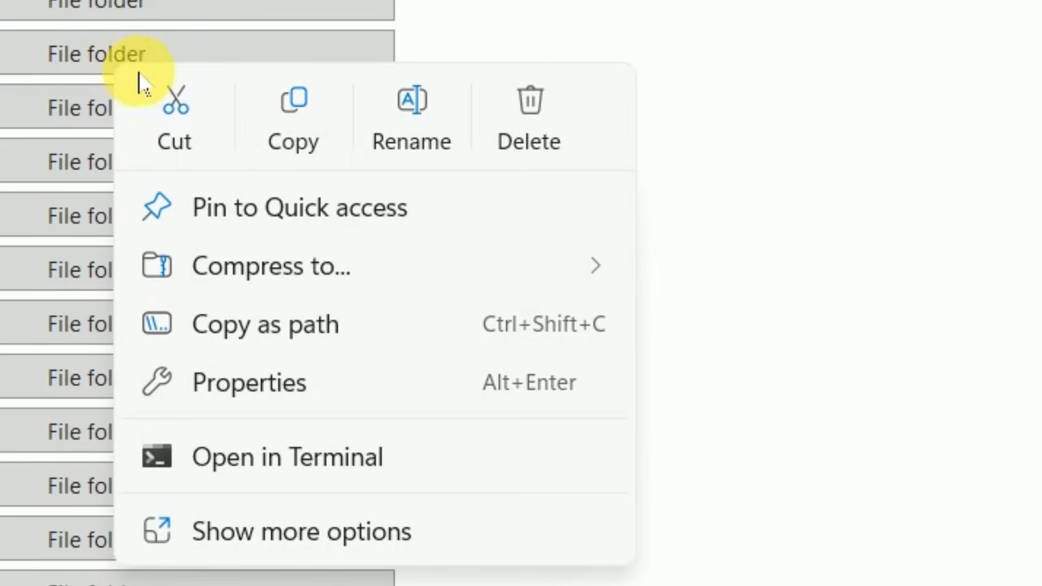
click(245, 390)
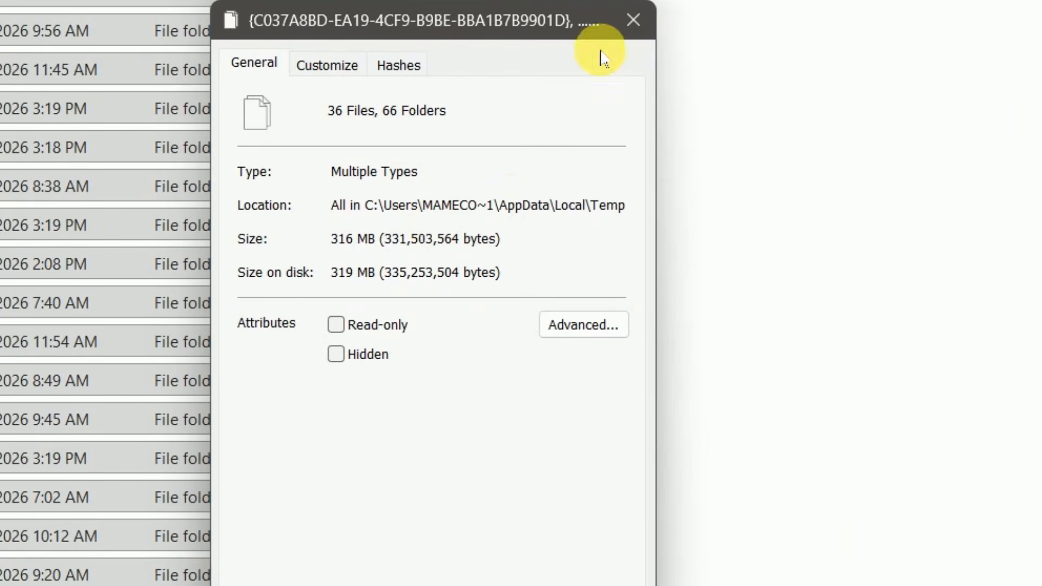
click(633, 21)
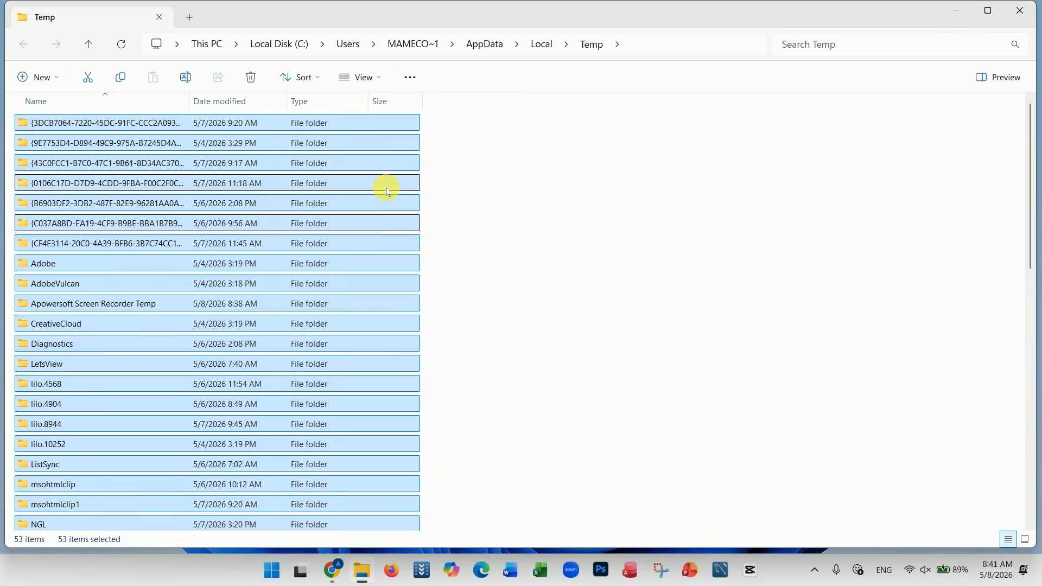
Permanently delete the selected Temp items, skipping the files in use and applying the skip to all current items
key(shift+Delete)
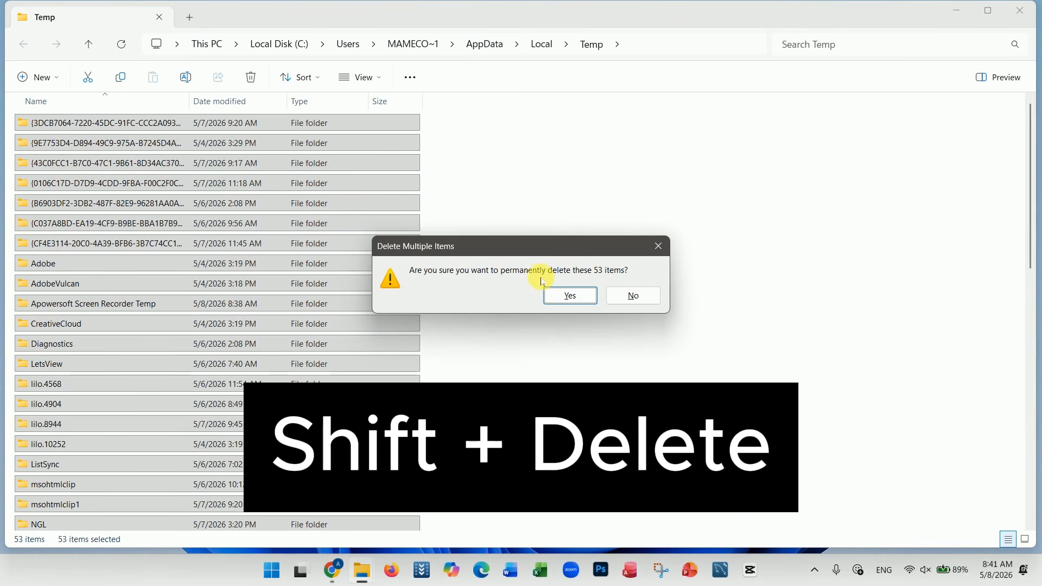
click(568, 296)
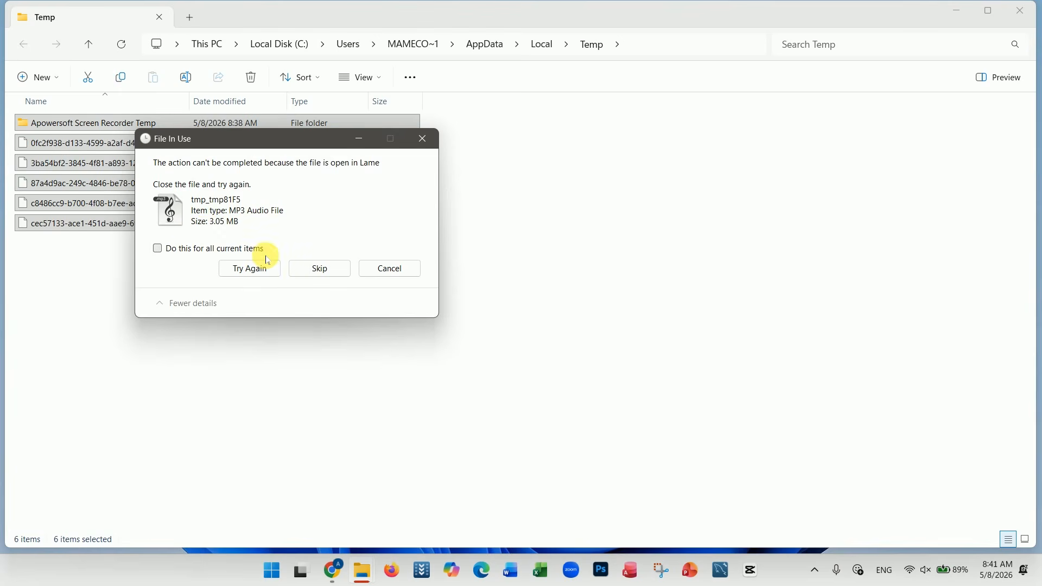
click(320, 268)
click(325, 281)
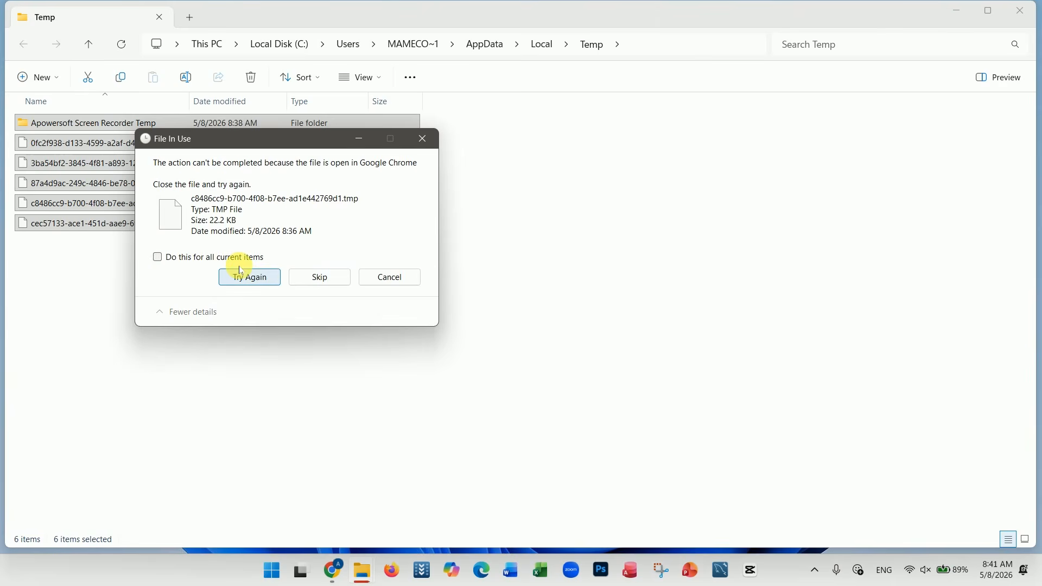
click(173, 257)
click(321, 279)
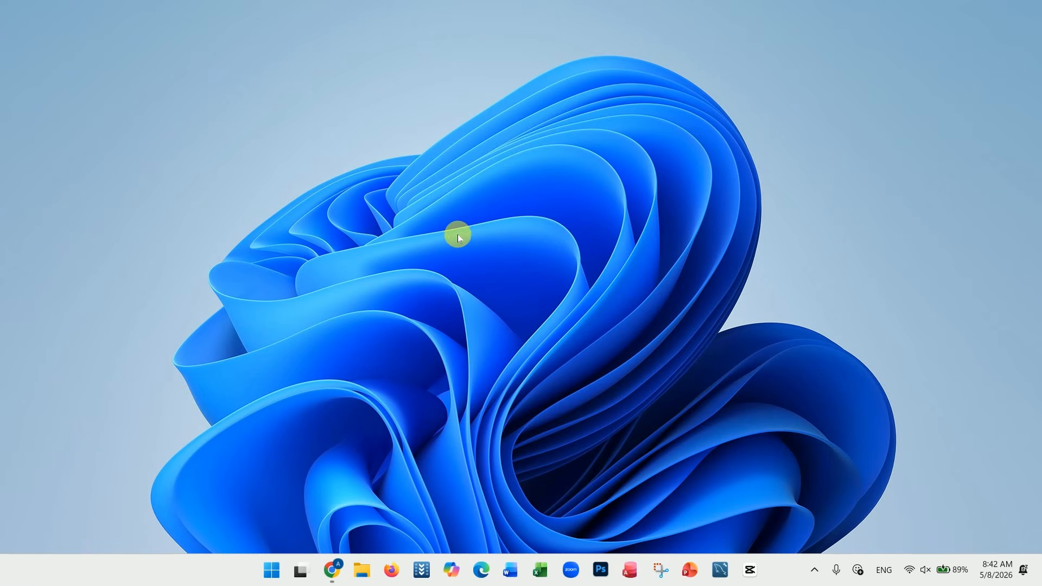
Open the Windows Prefetch folder by running prefetch from the Run dialog, and grant permanent access to the folder
right_click(272, 569)
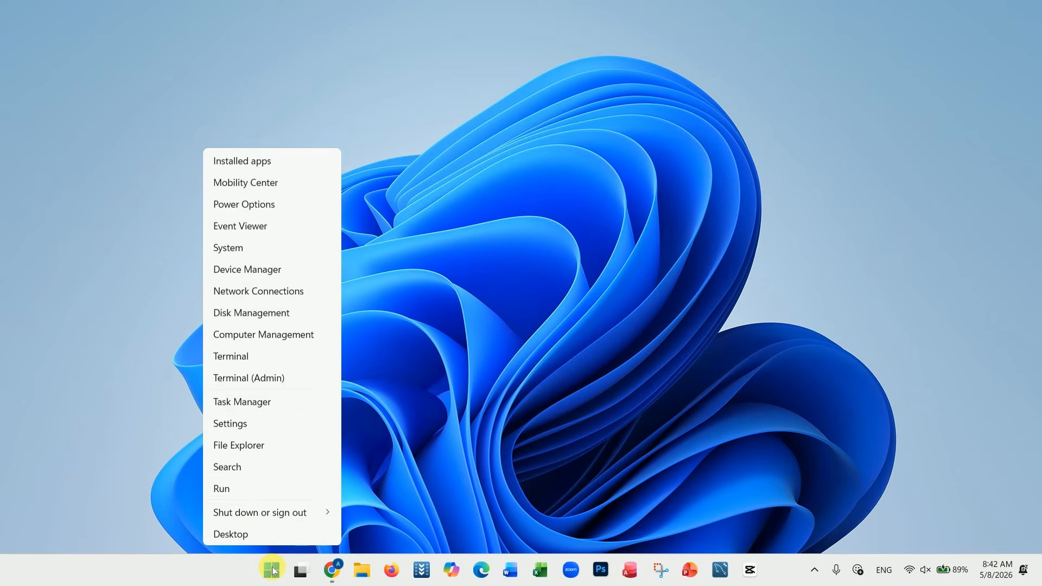
click(239, 486)
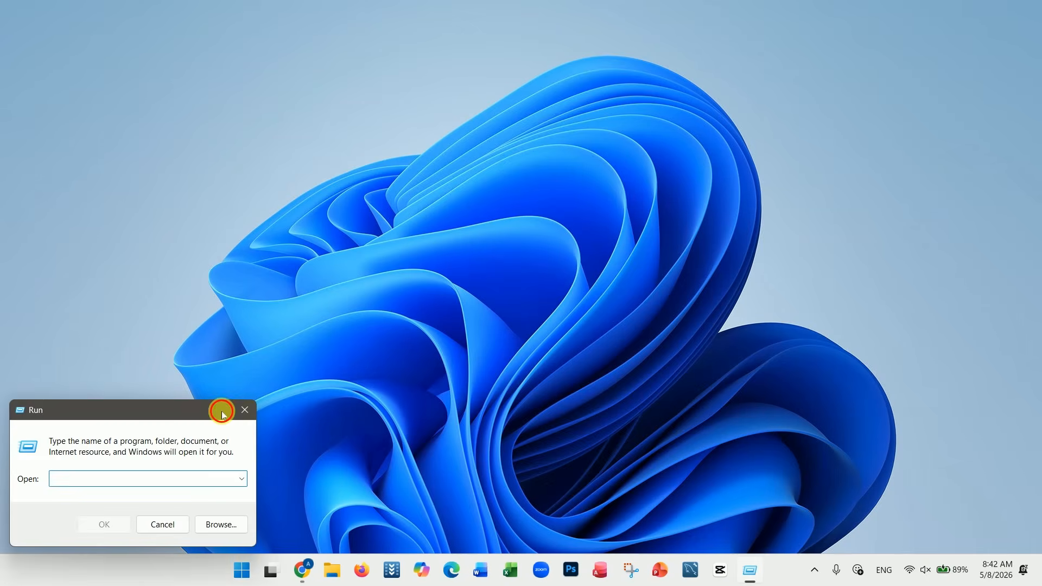
drag(218, 409, 583, 228)
text(prefet)
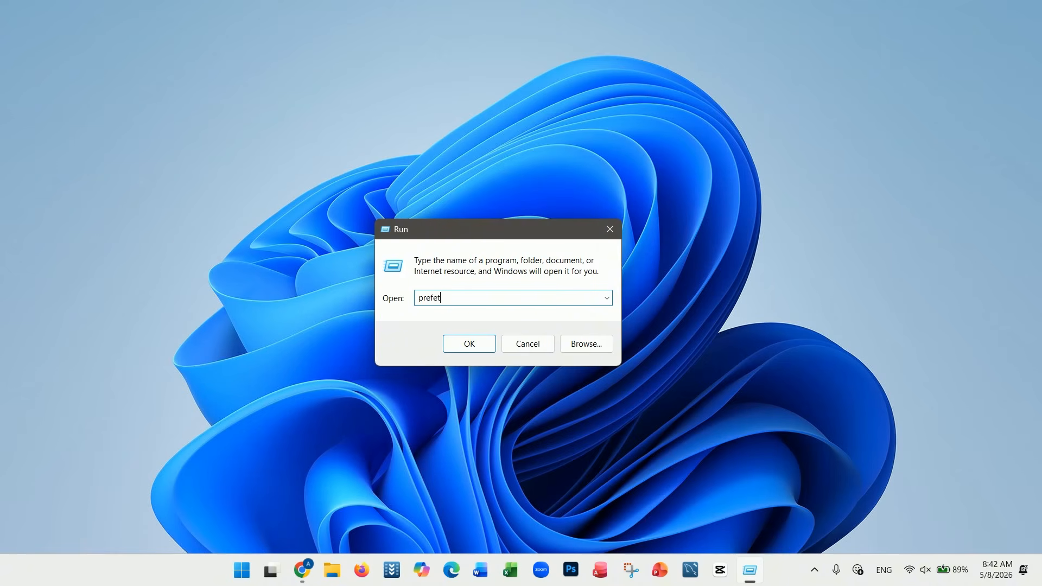
text(ch)
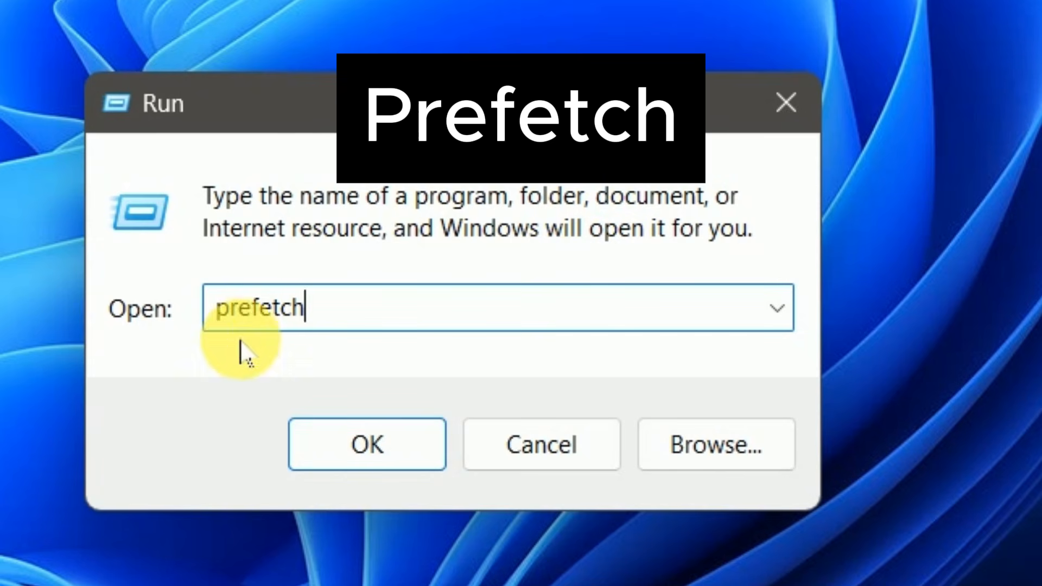
click(330, 454)
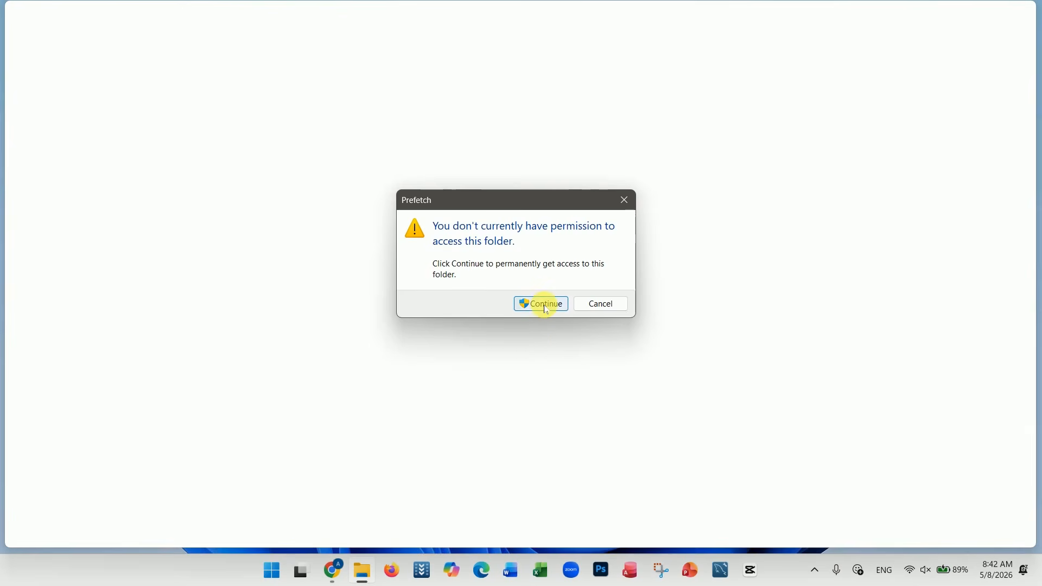
click(578, 326)
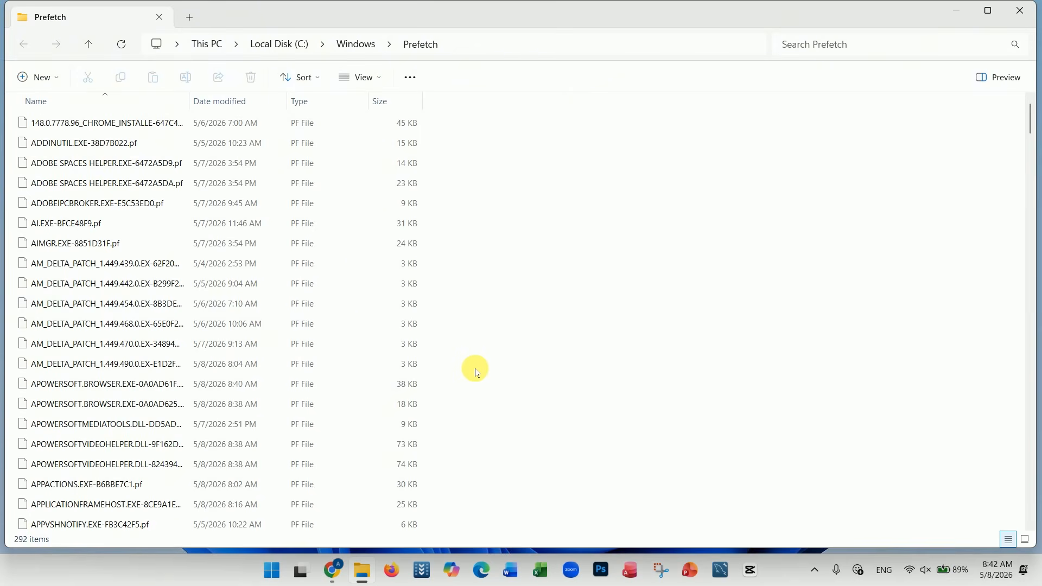
Select all files in the Prefetch folder
key(ctrl+a)
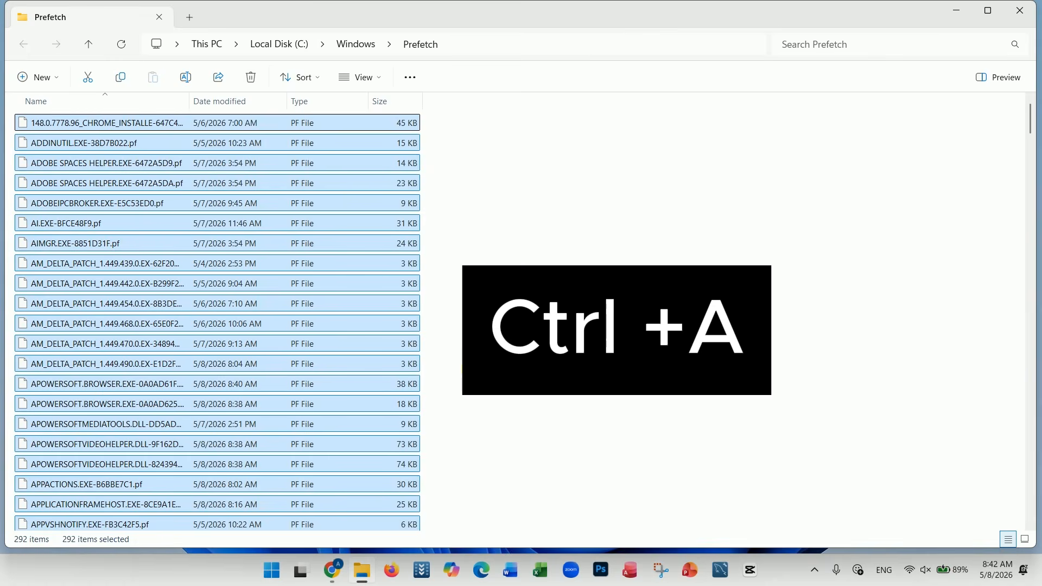
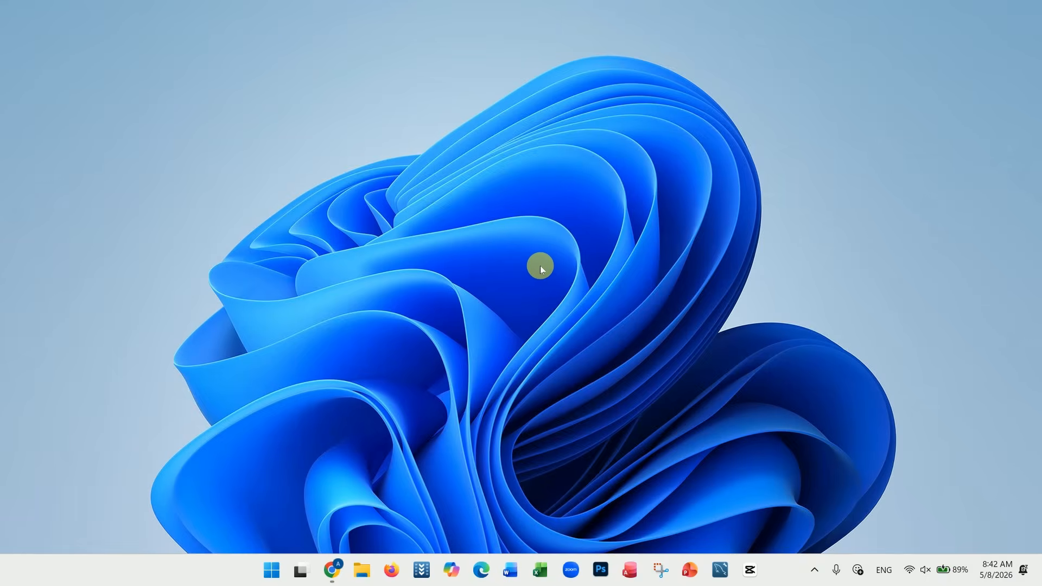
Find the Disk Cleanup utility through Windows Search and open it
right_click(272, 569)
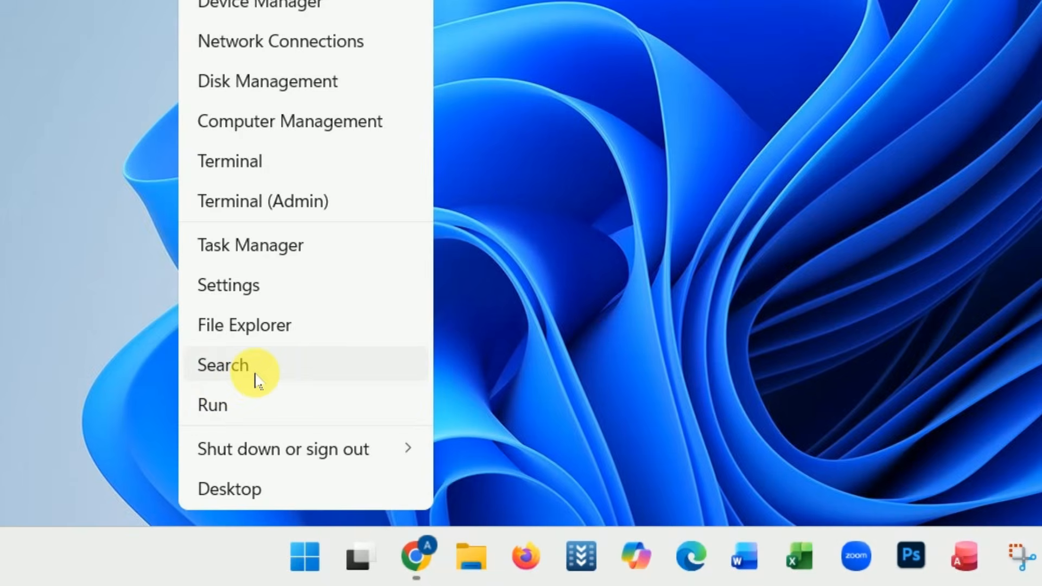
click(255, 374)
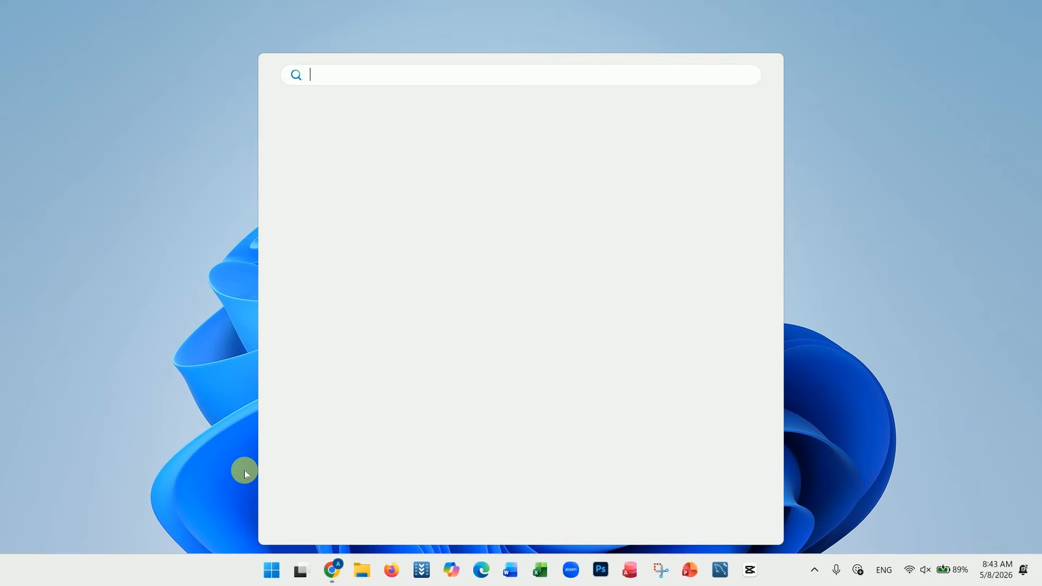
text(disk)
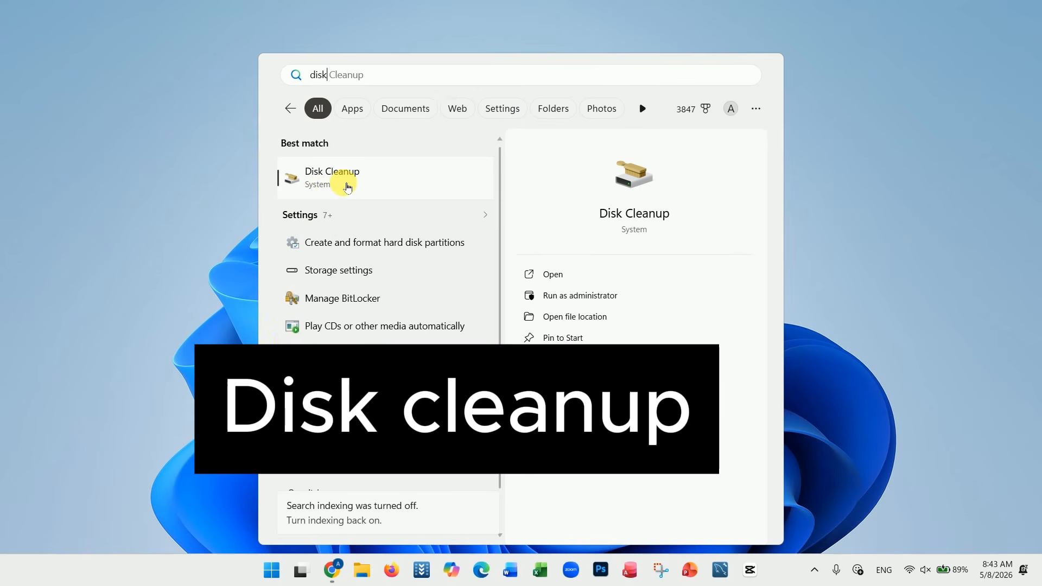
click(348, 187)
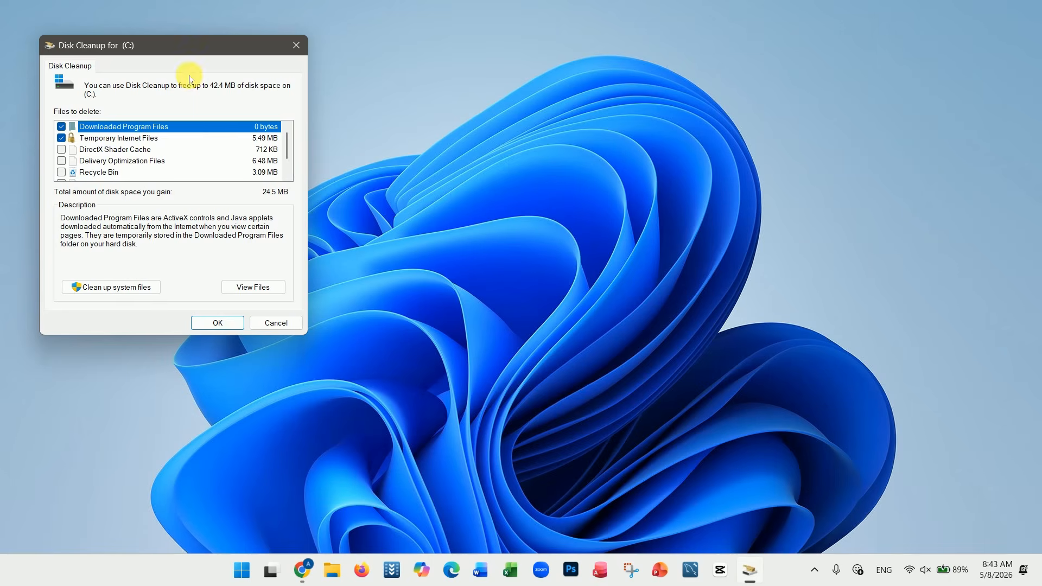
Add DirectX Shader Cache, Delivery Optimization Files, Recycle Bin and Temporary files to the C: cleanup and permanently delete all the checked categories
drag(189, 46, 379, 91)
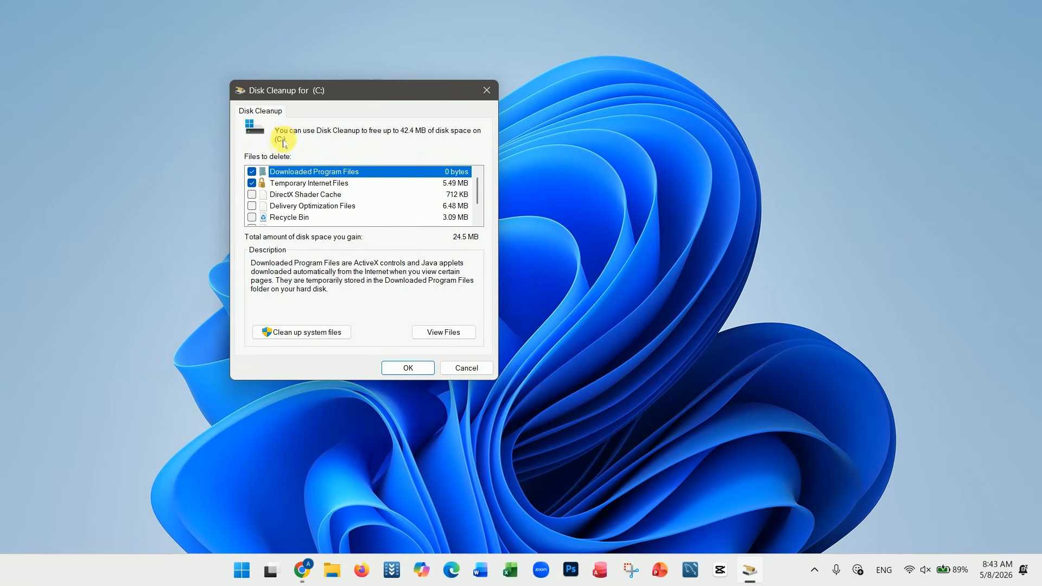
click(251, 195)
click(252, 217)
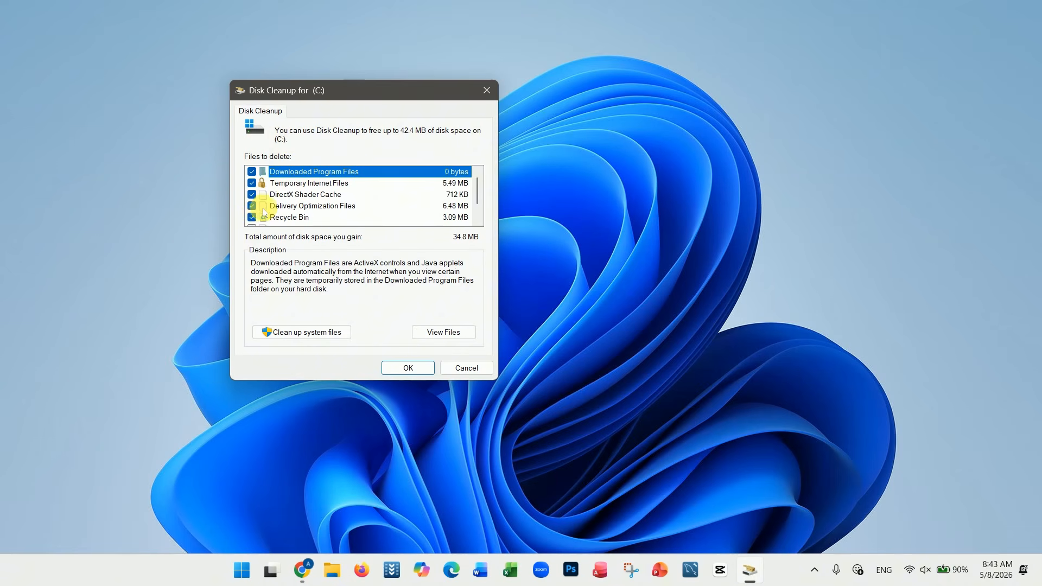
scroll(252, 217, down, 1)
click(252, 206)
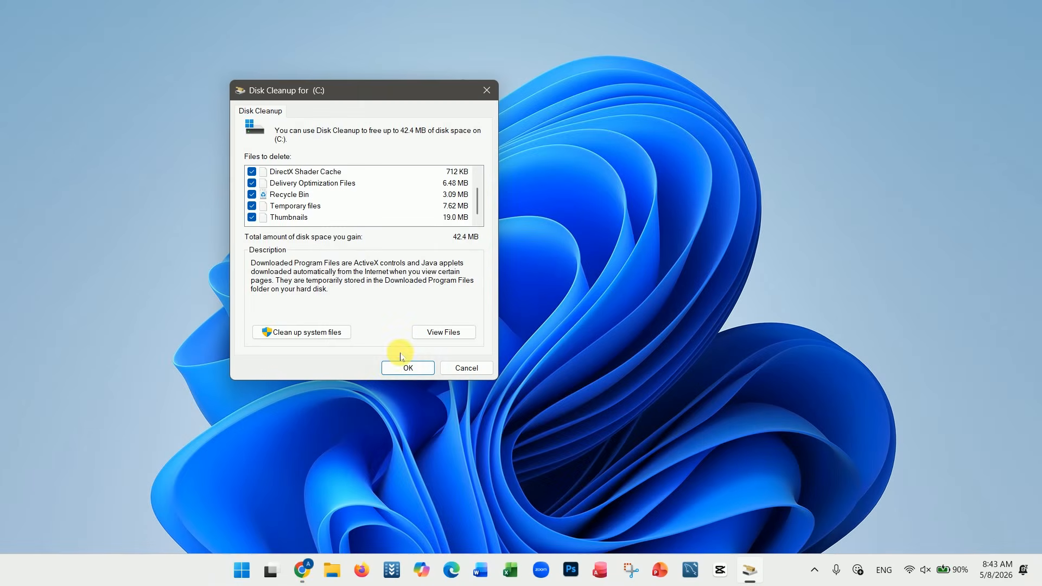
click(407, 371)
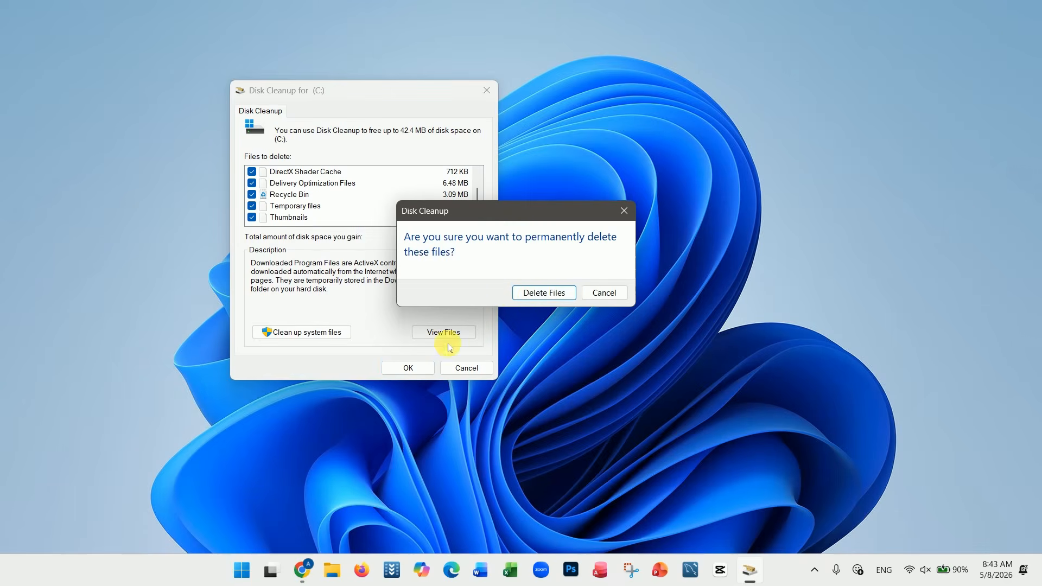
click(539, 293)
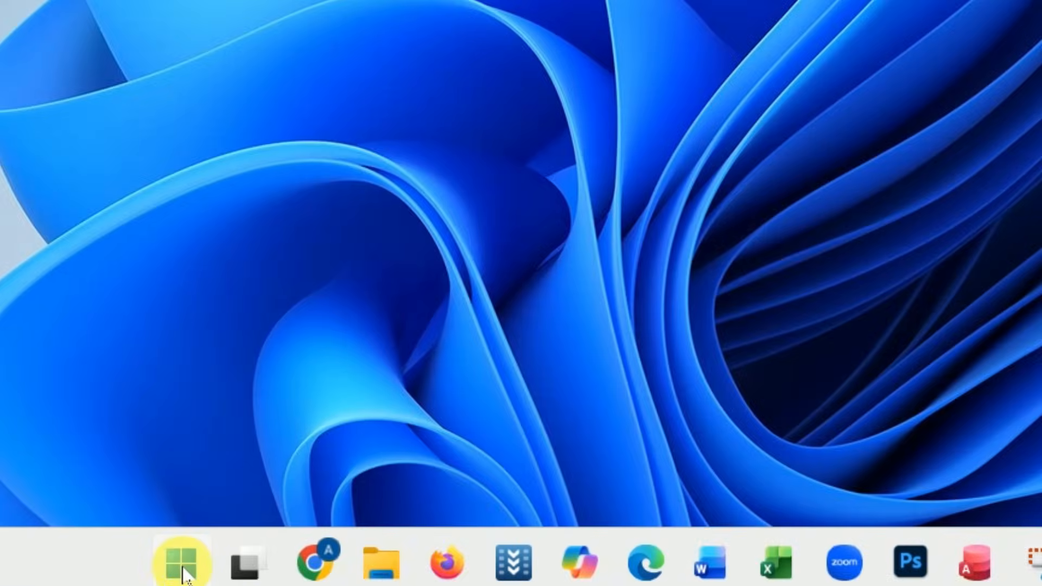
Open Virus & threat protection from Windows Security in the Privacy & security settings
right_click(271, 574)
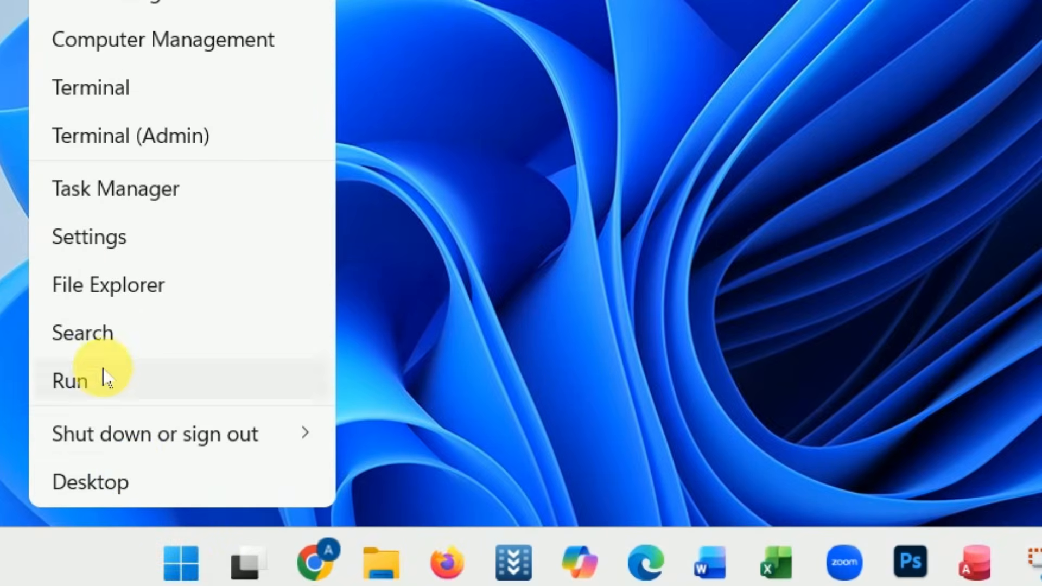
click(111, 247)
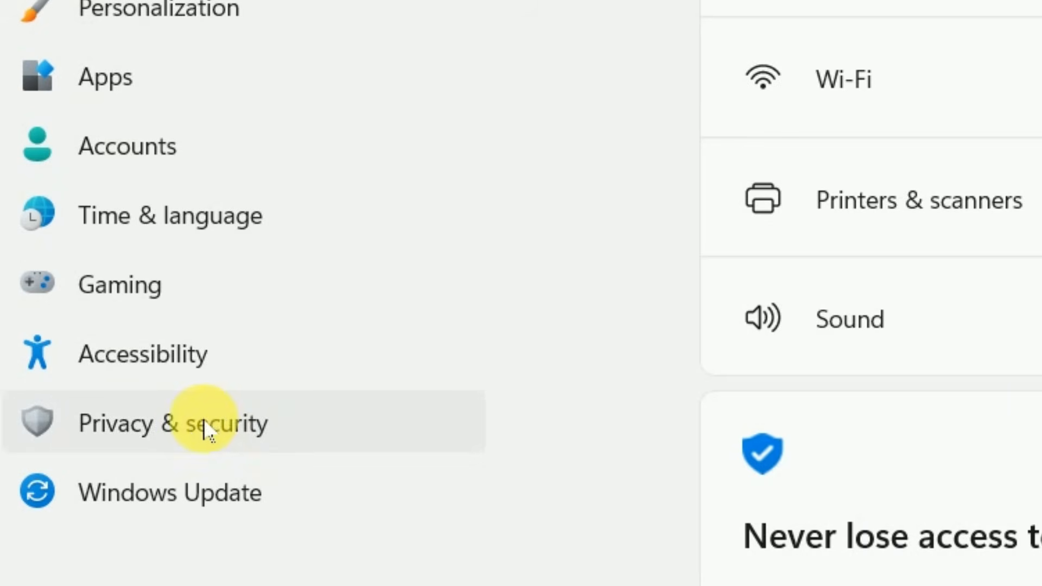
click(224, 429)
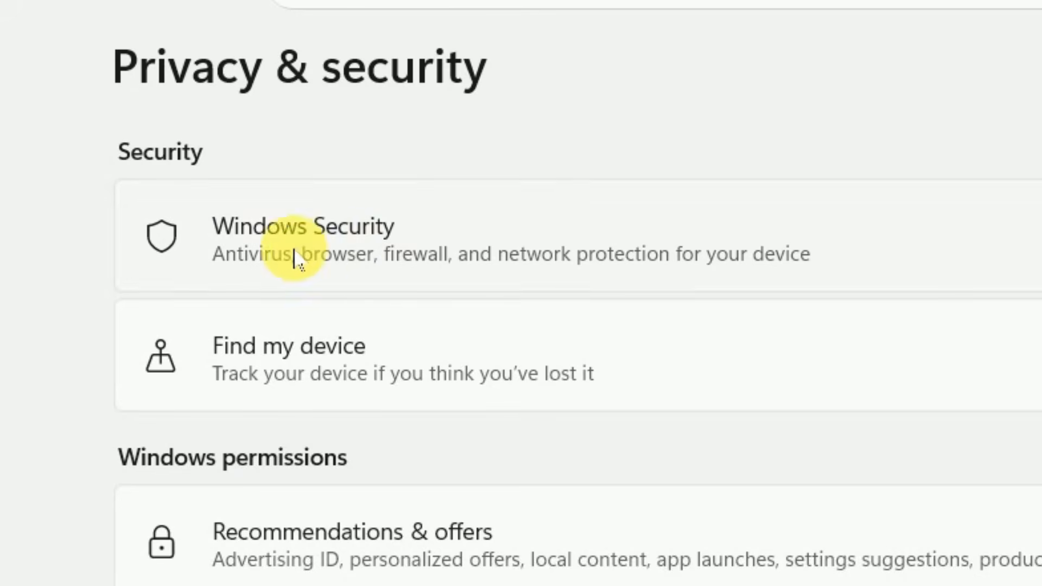
click(347, 263)
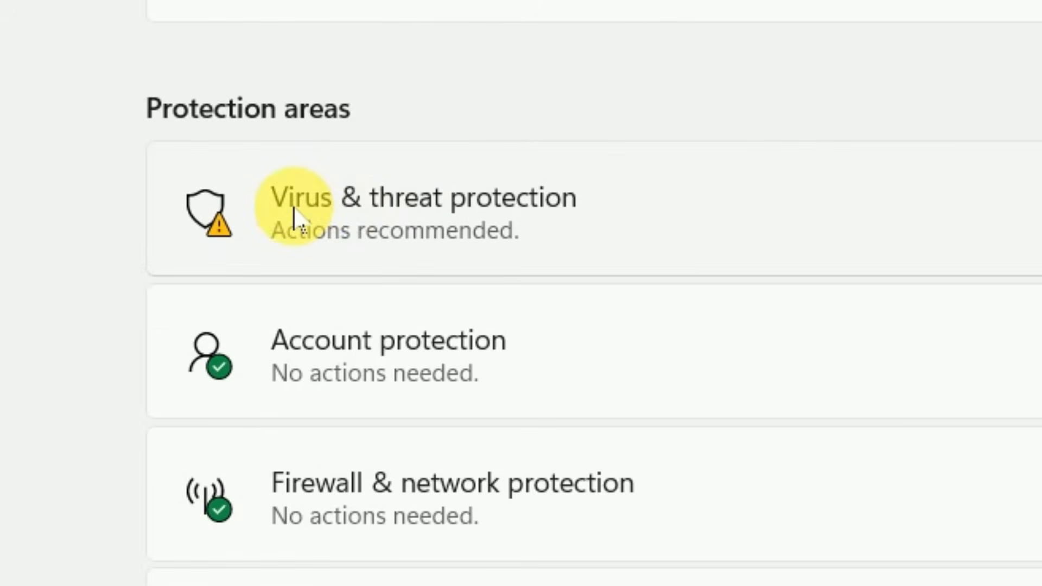
click(391, 225)
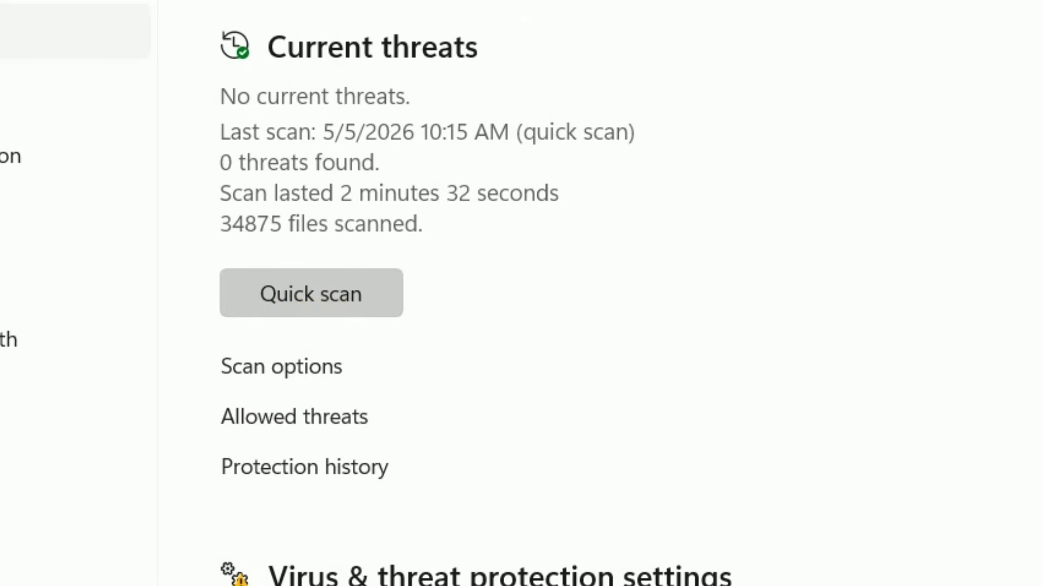
Clear the recommended action under Virus & threat protection settings and start a quick scan for current threats
click(373, 443)
click(759, 415)
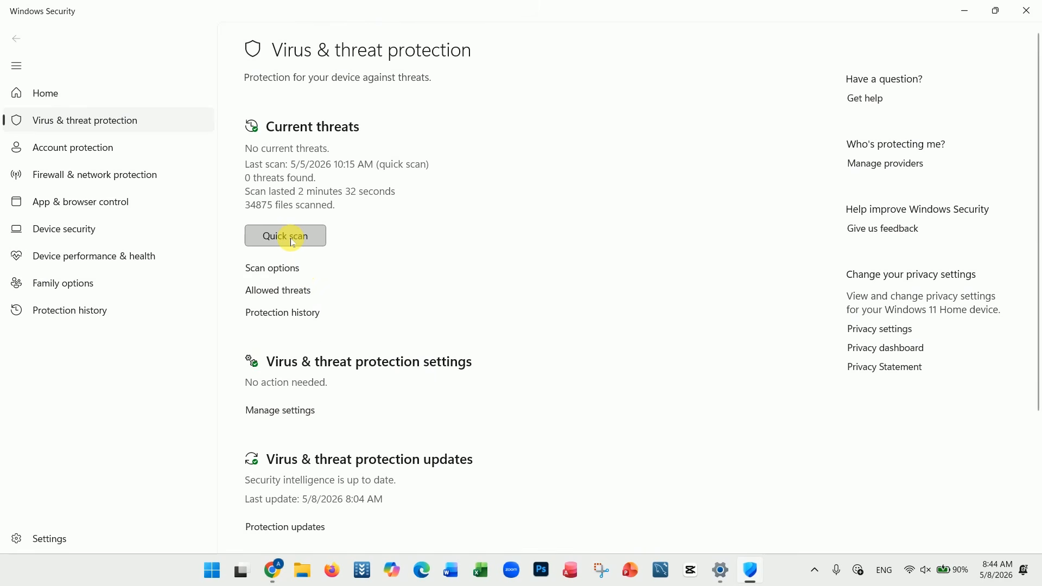
click(292, 242)
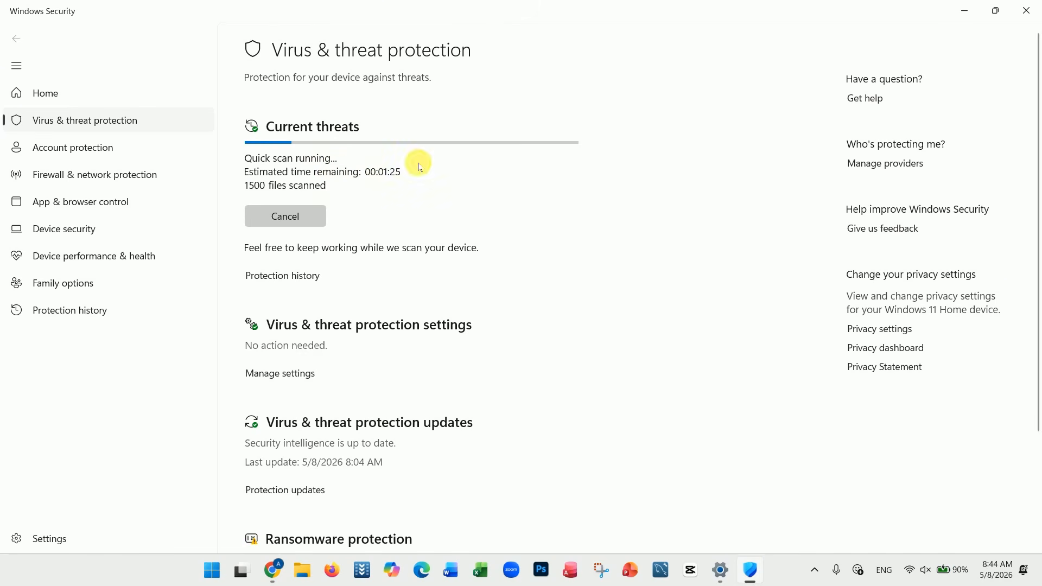
Close the Settings window, and close Windows Security after checking the progress of the quick scan
click(956, 17)
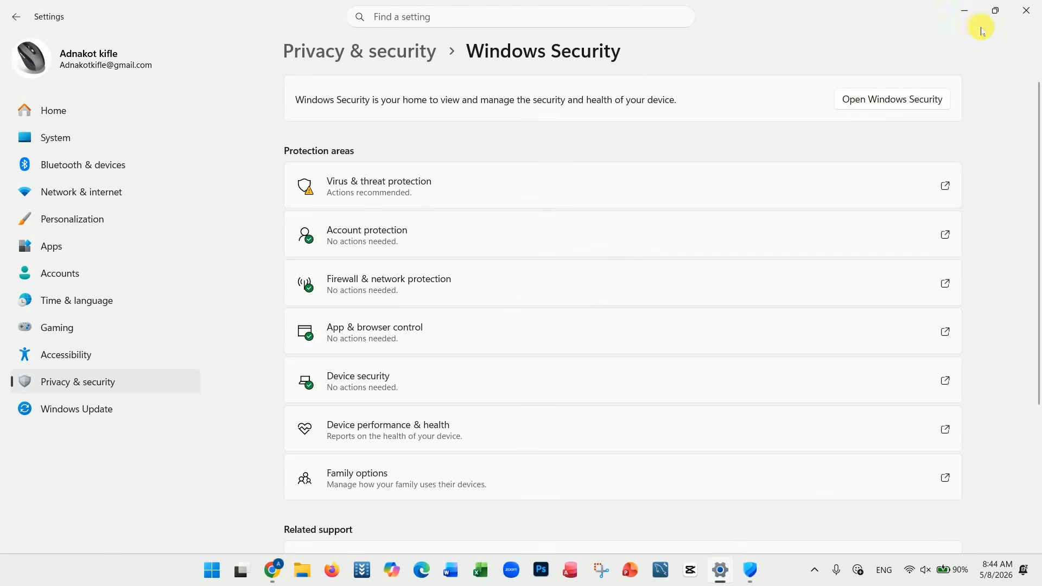
click(1025, 12)
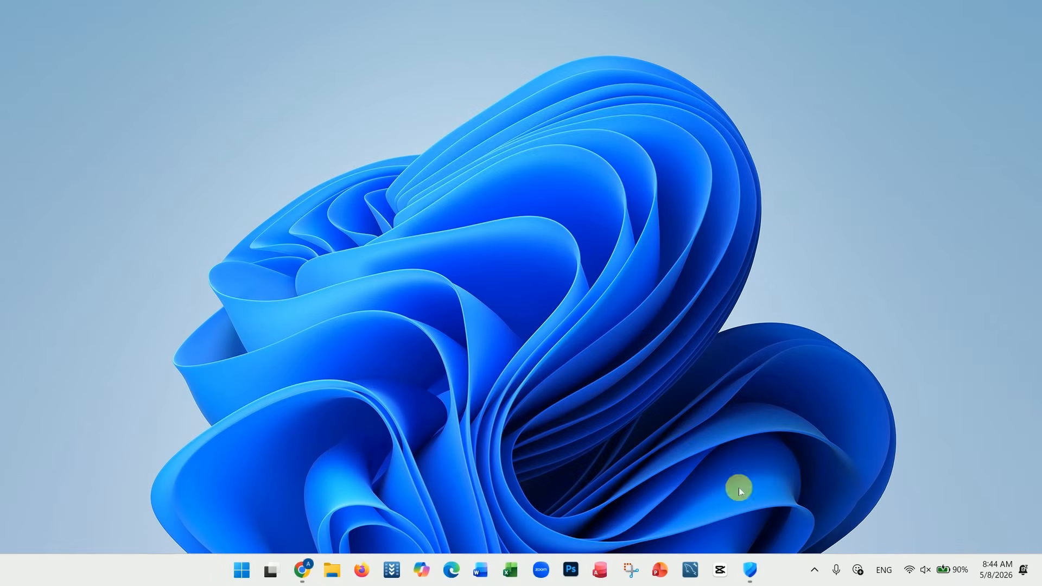
click(753, 573)
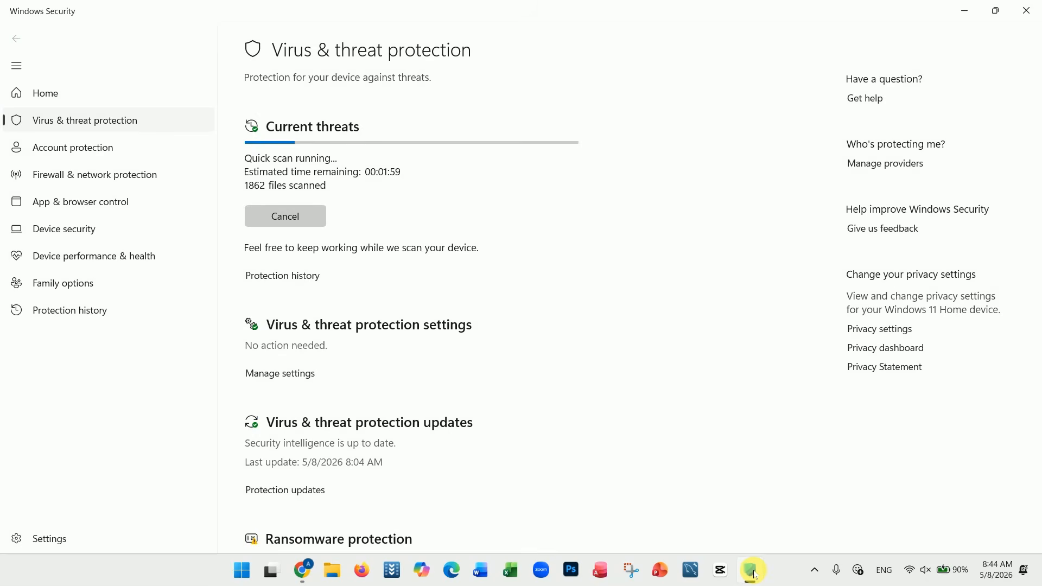
click(755, 574)
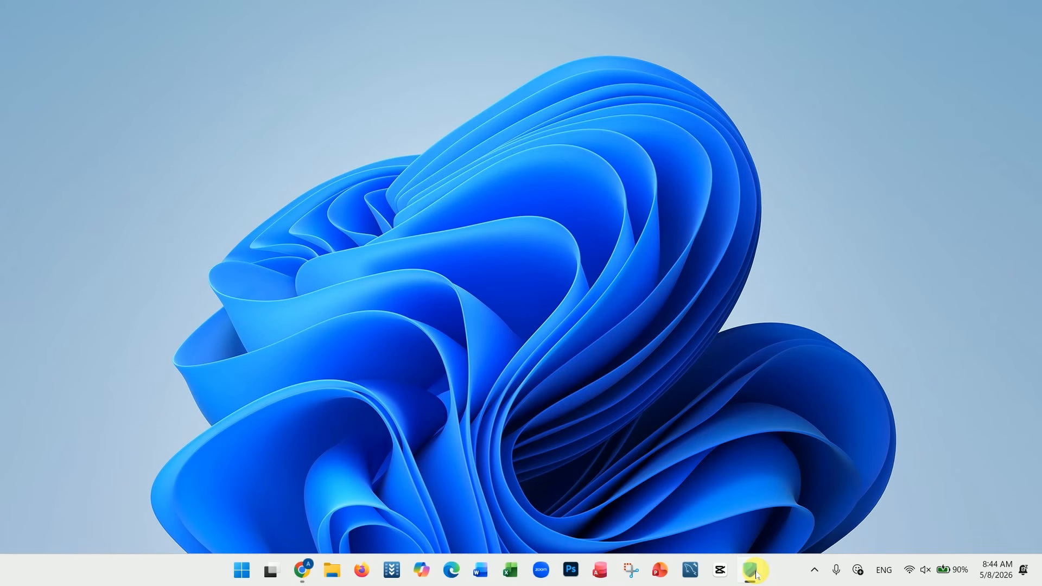
right_click(756, 574)
click(693, 514)
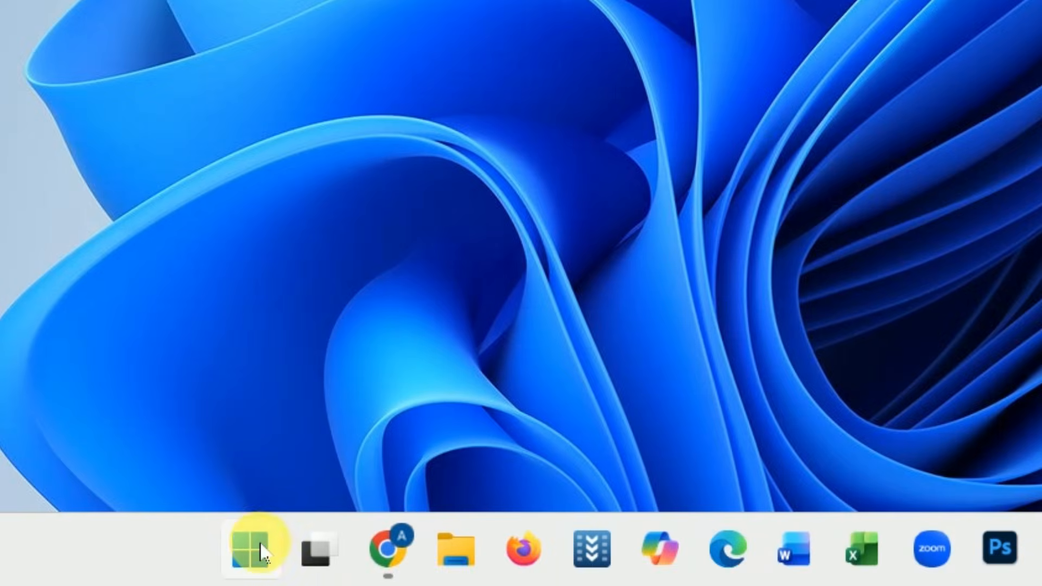
Launch the Malicious Software Removal Tool by running mrt from the Run dialog, and allow it to make changes to the device
right_click(260, 552)
click(135, 363)
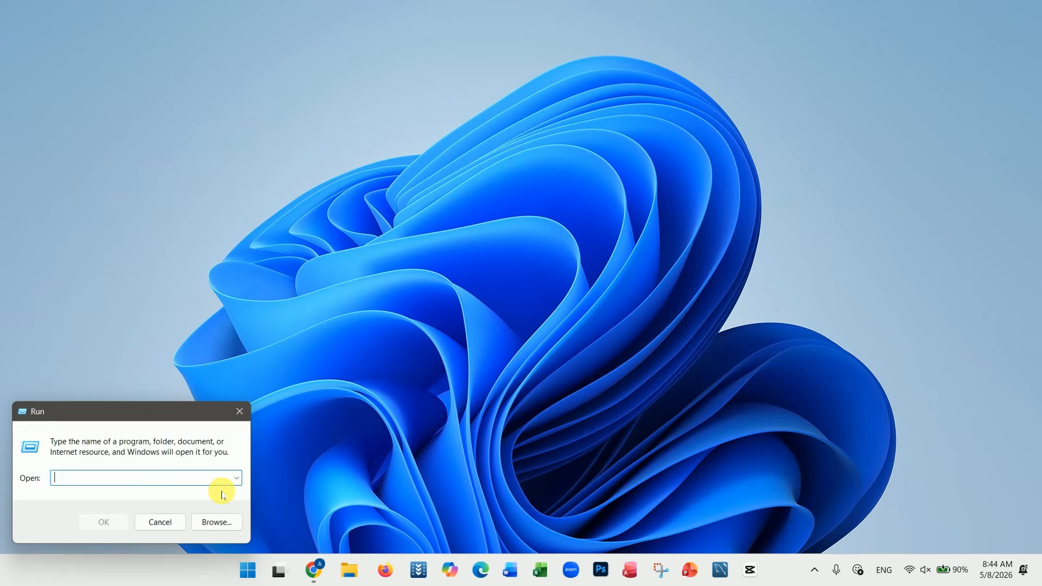
drag(209, 414, 527, 159)
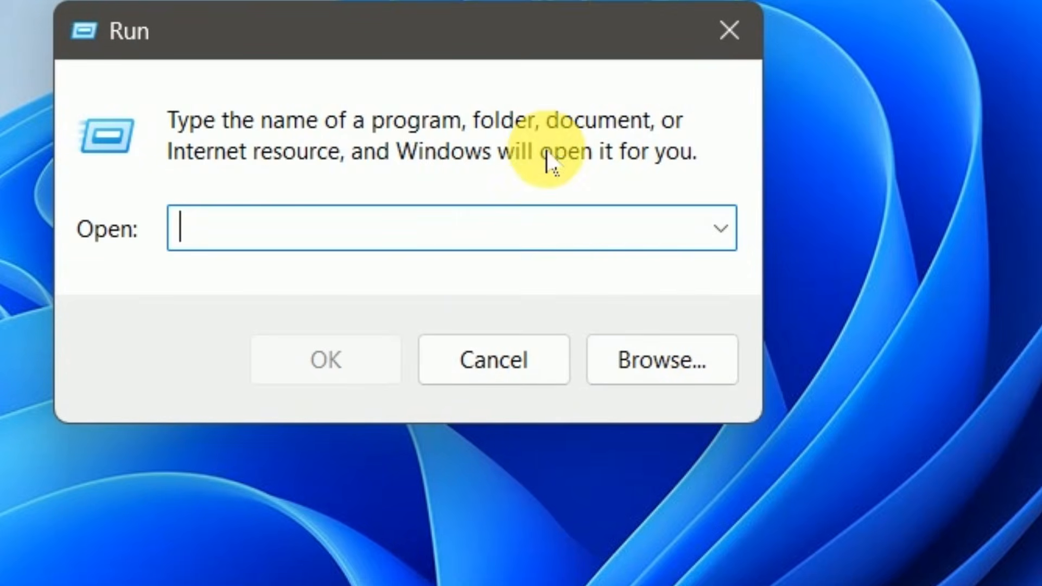
text(mrt)
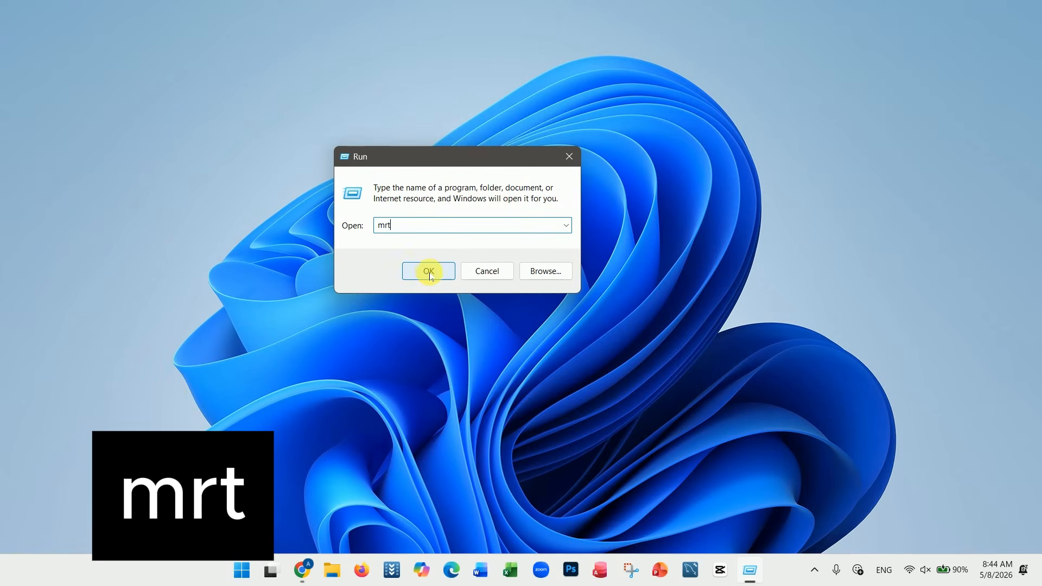
click(427, 273)
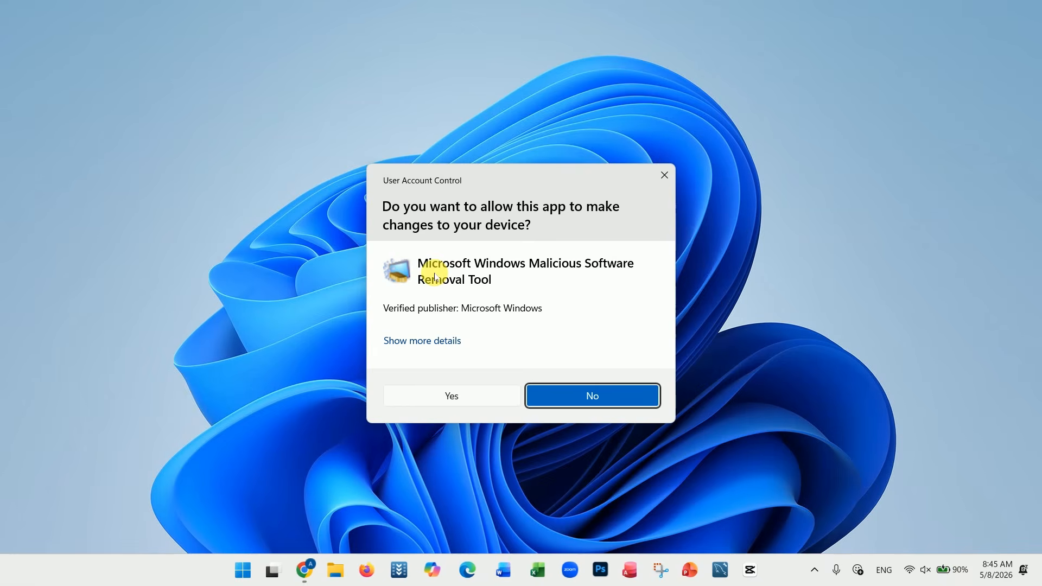
click(473, 400)
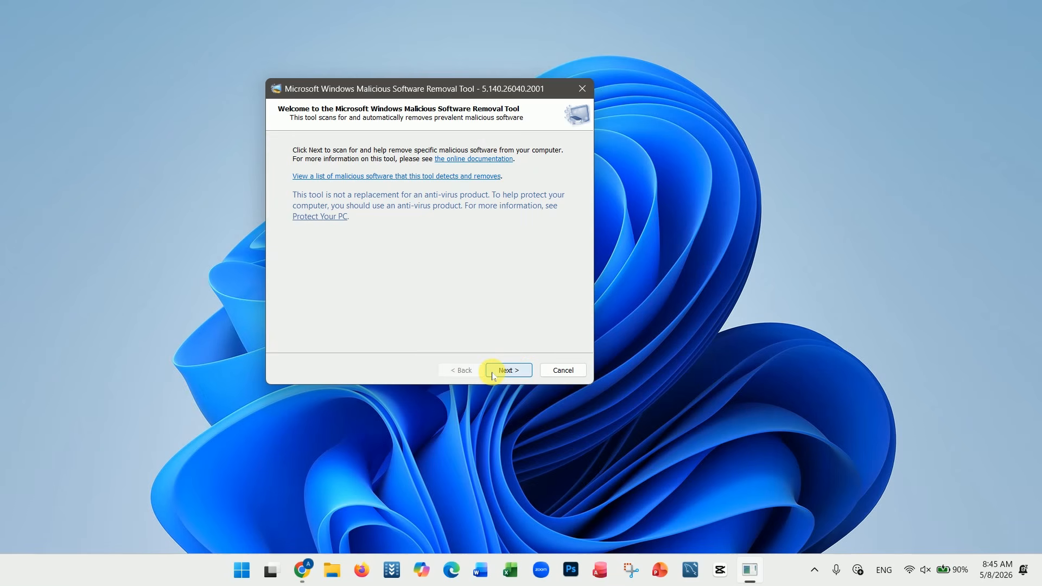
Start a quick scan with the Malicious Software Removal Tool
click(494, 375)
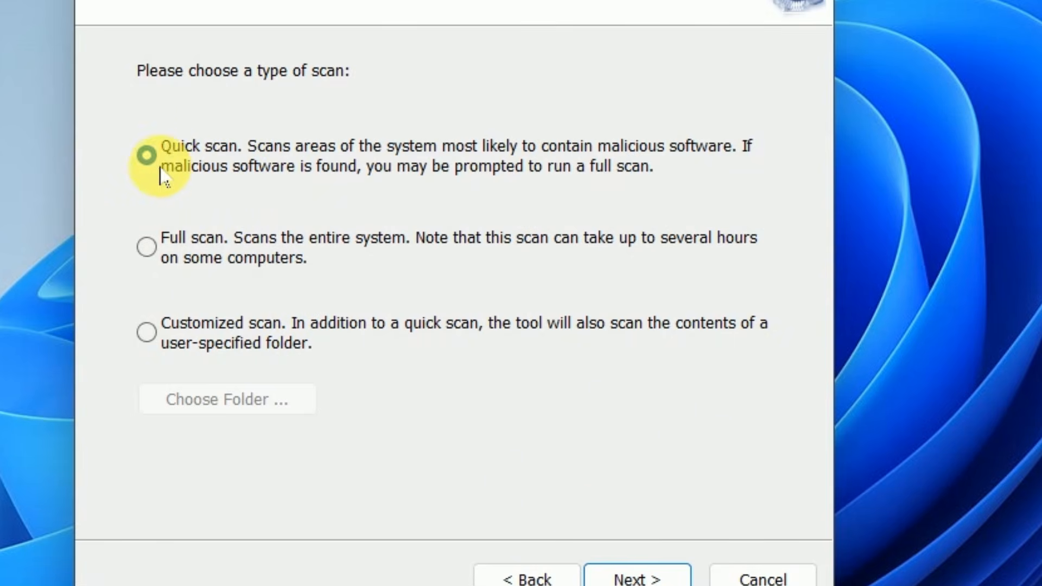
click(623, 580)
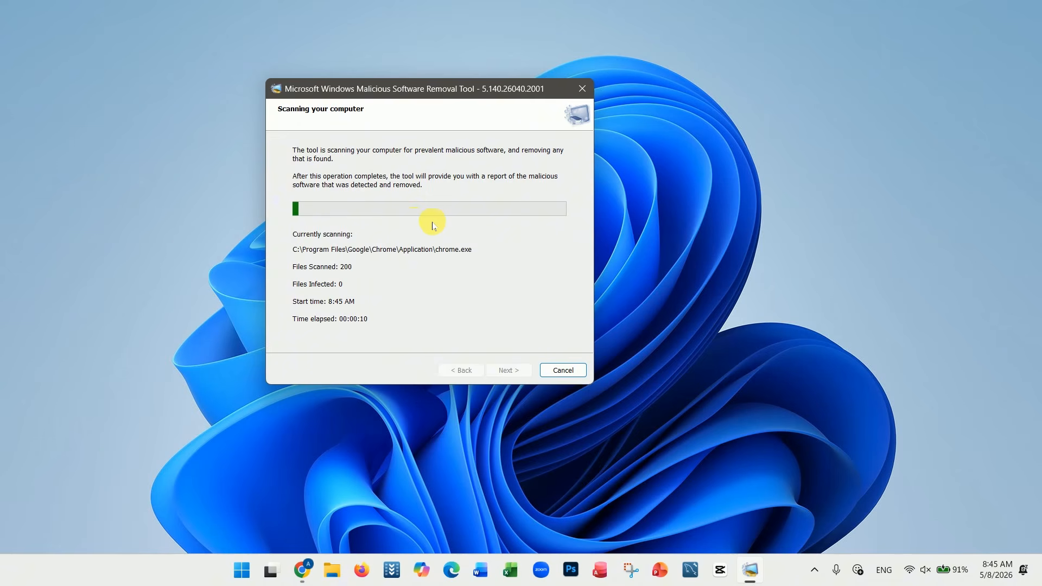
Cancel the running malicious software scan and finish the removal tool's wizard
click(560, 369)
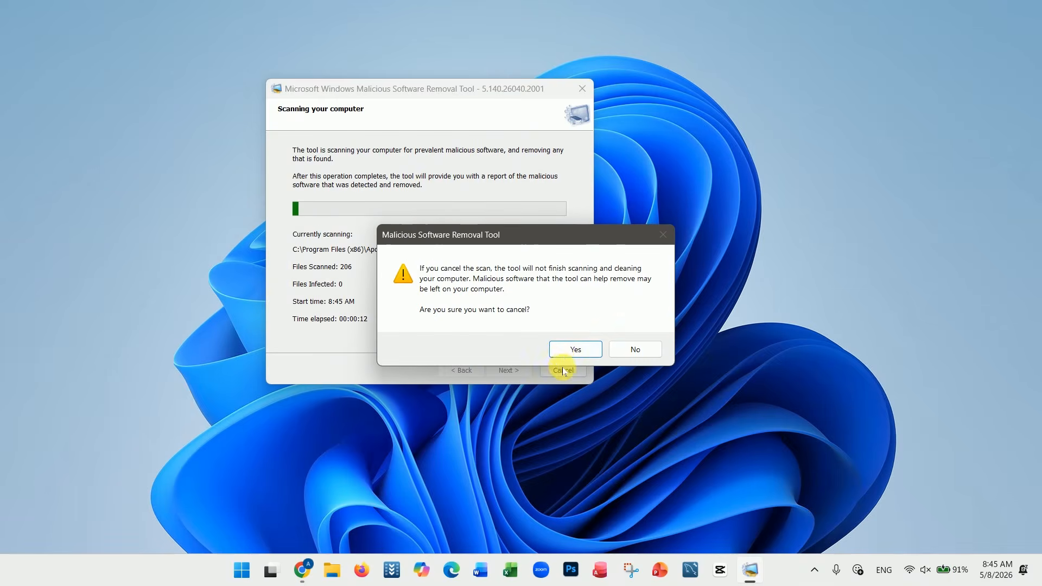
click(562, 355)
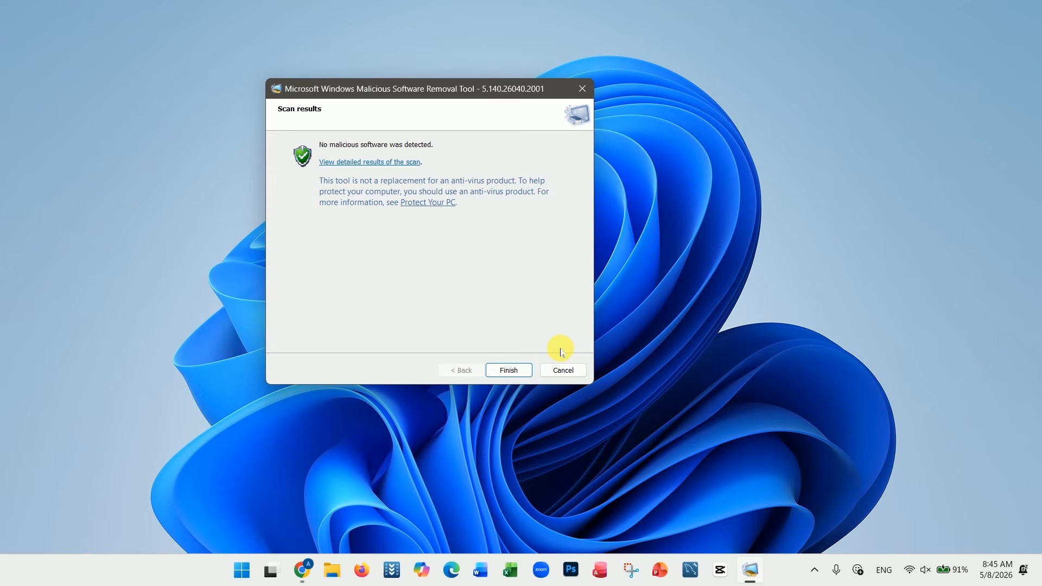
click(516, 372)
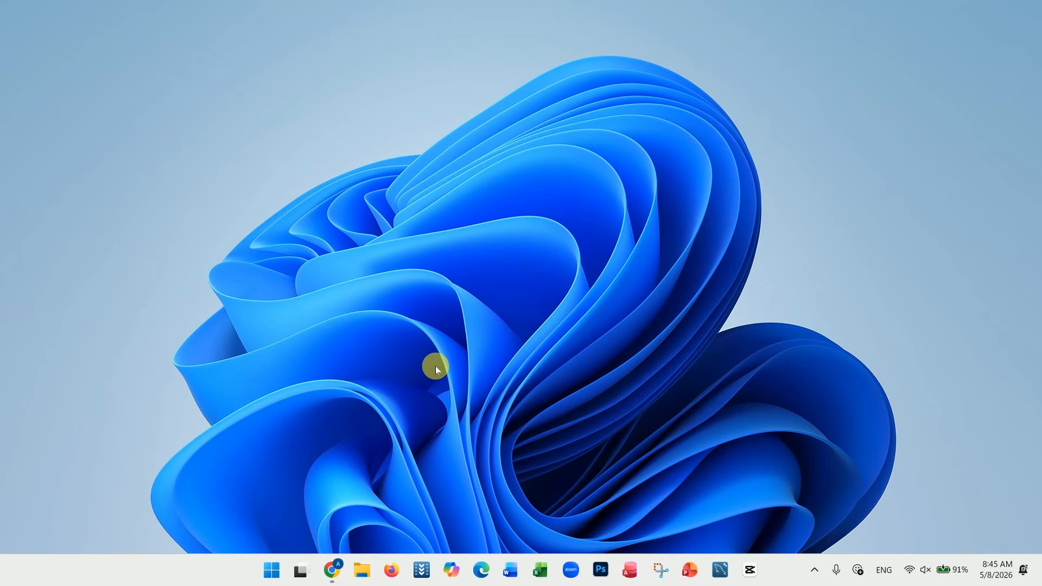
View the Windows Update page in Settings to check the update status, and close Settings
right_click(272, 570)
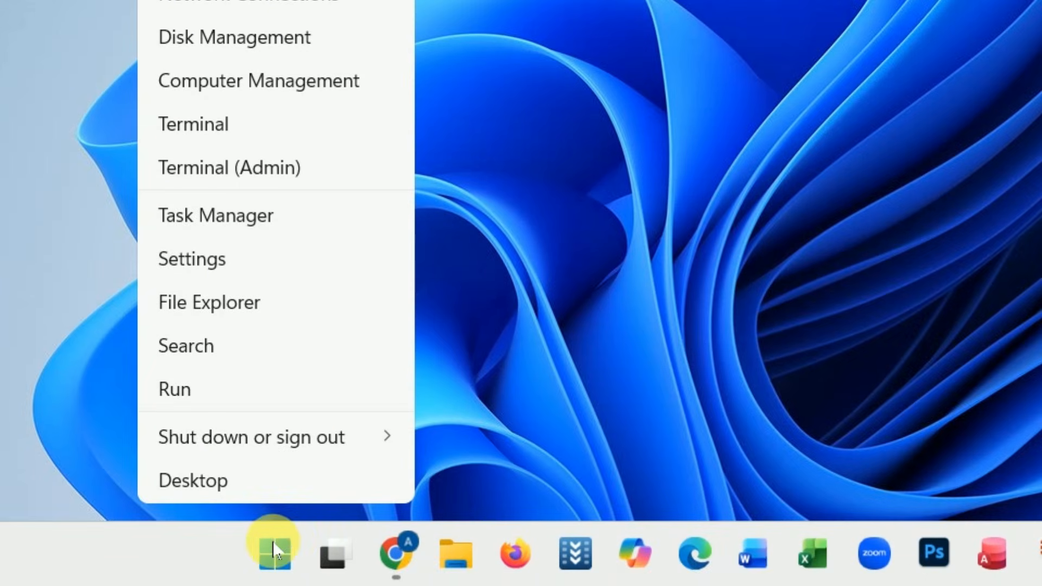
click(219, 271)
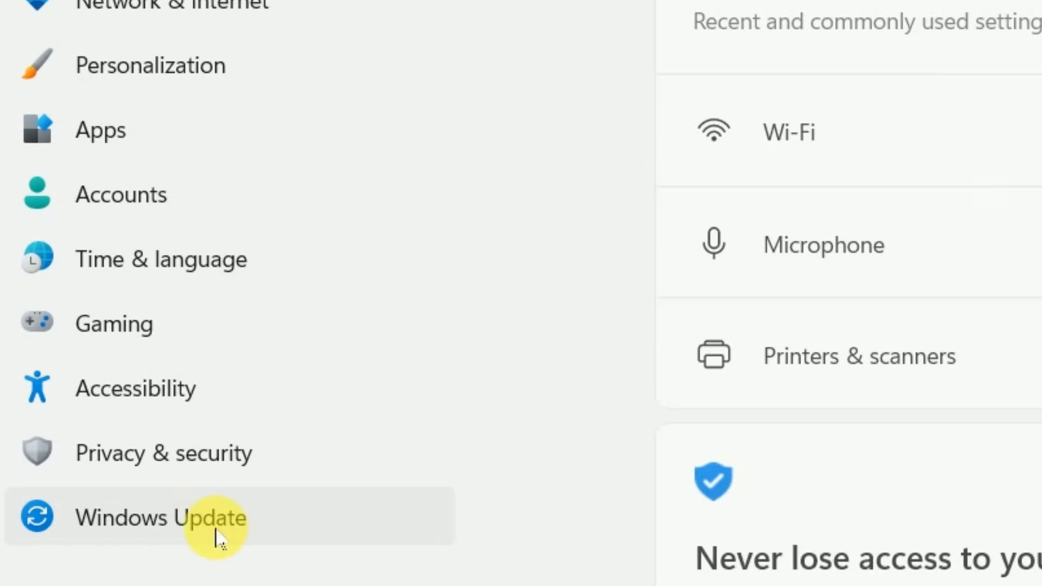
click(222, 529)
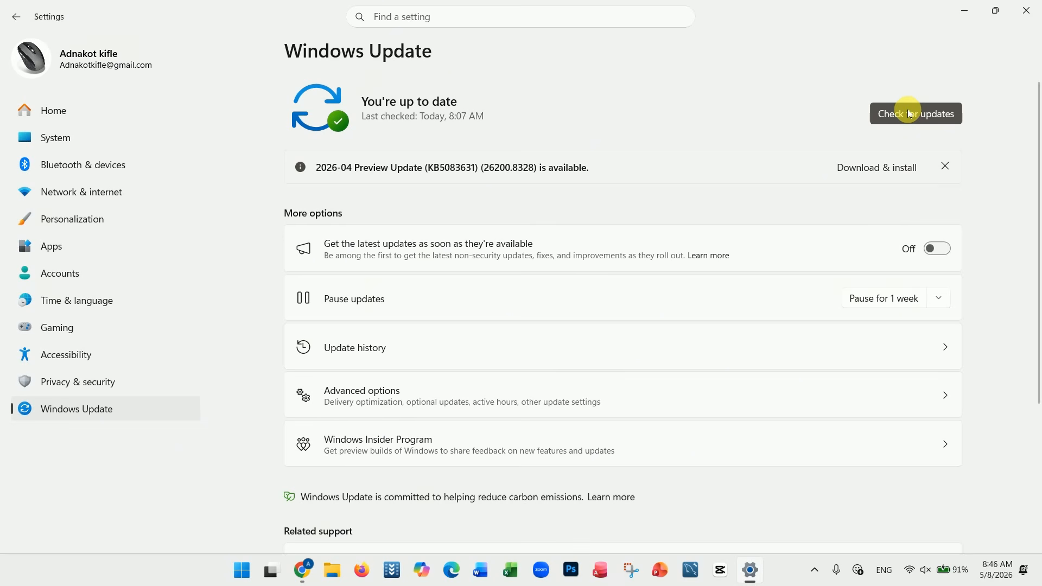
click(1026, 11)
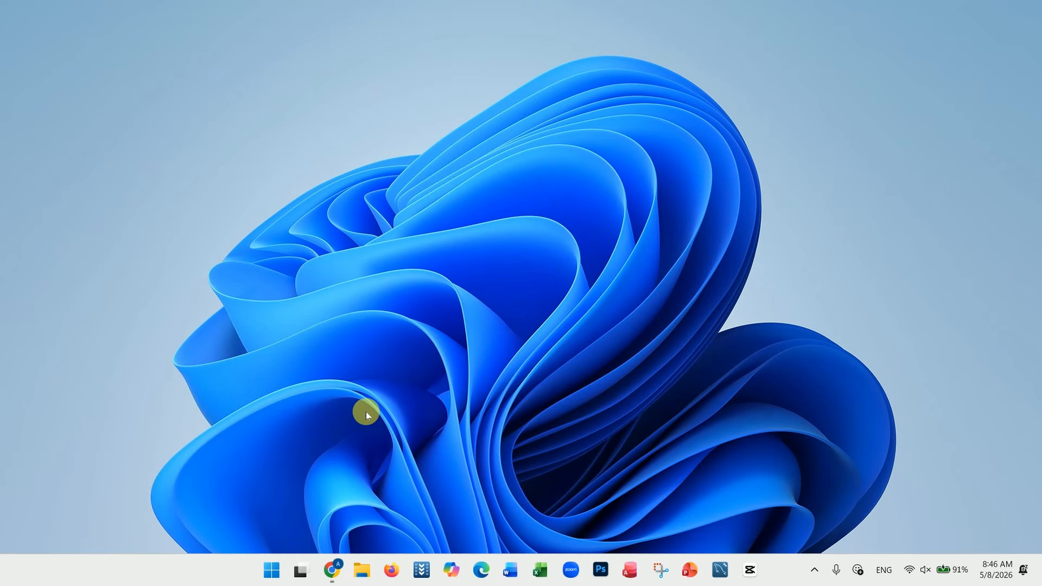
Search for "adva" to open the advanced system settings, and bring up the Performance settings
right_click(272, 570)
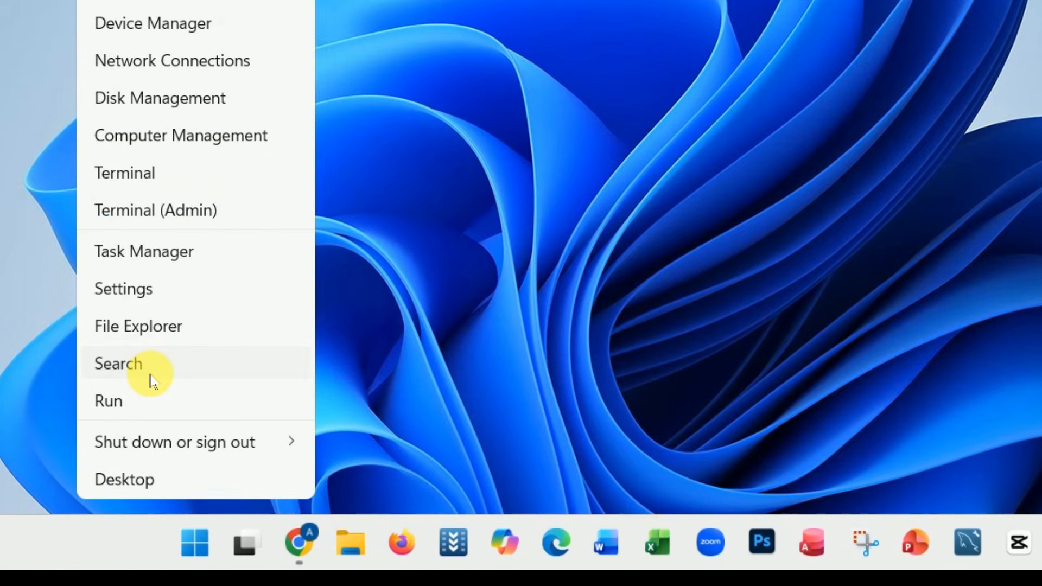
click(150, 375)
text(adva)
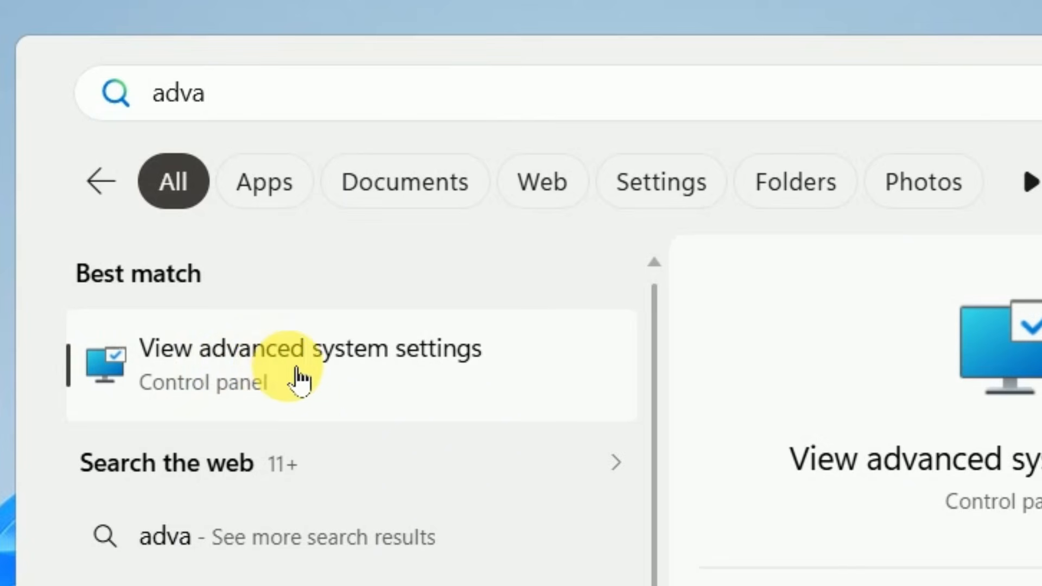
click(337, 380)
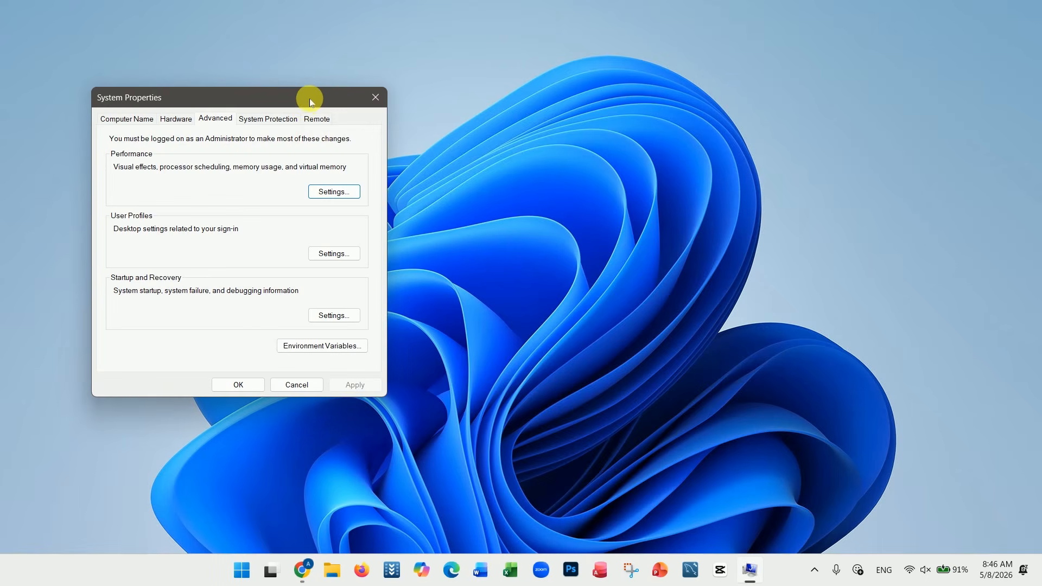
drag(310, 102, 399, 107)
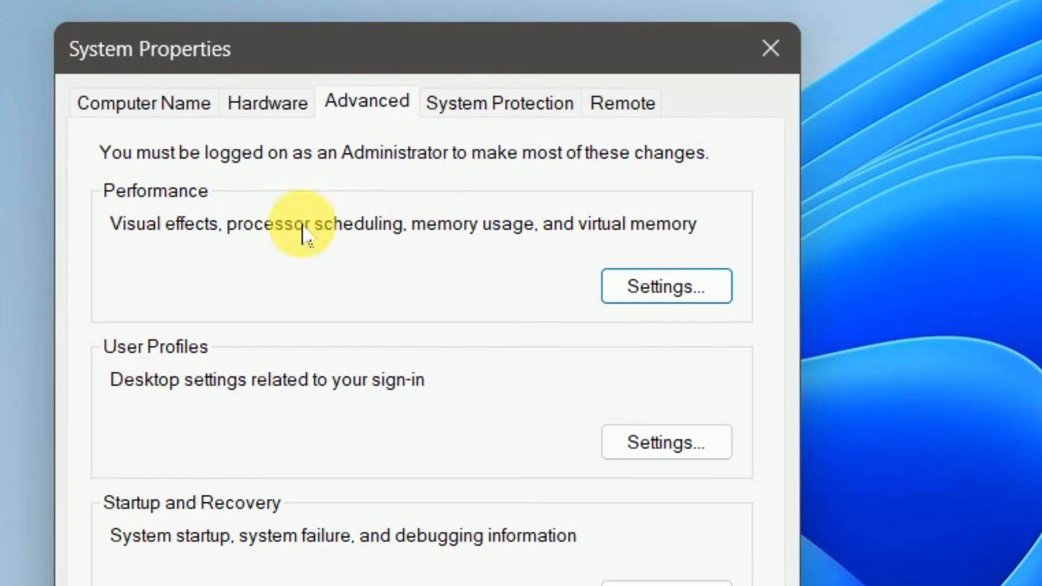
click(642, 296)
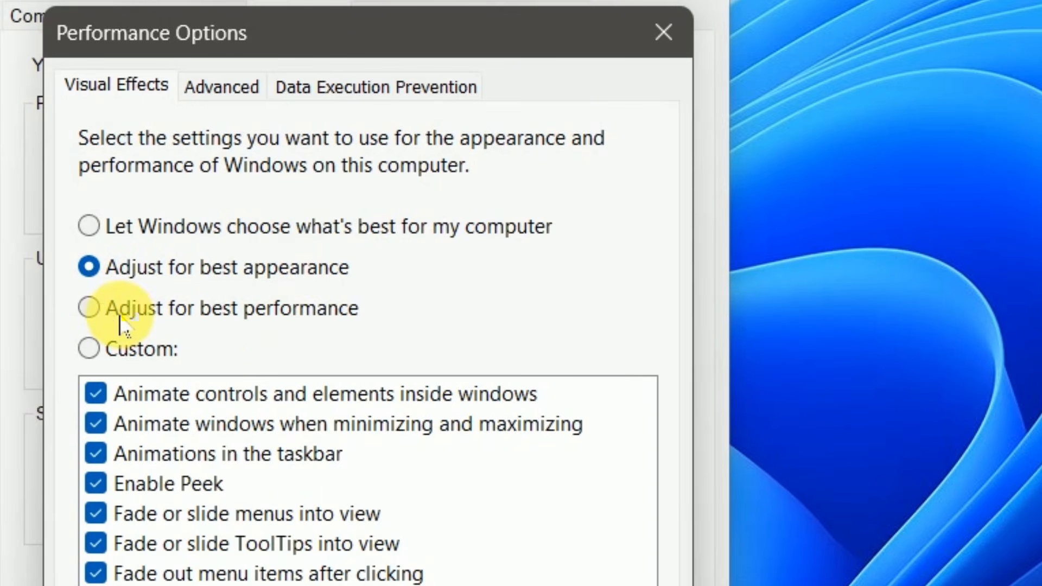
Adjust visual effects for best performance, re-enable Smooth edges of screen fonts and Show thumbnails instead of icons, and accept the changes
click(98, 310)
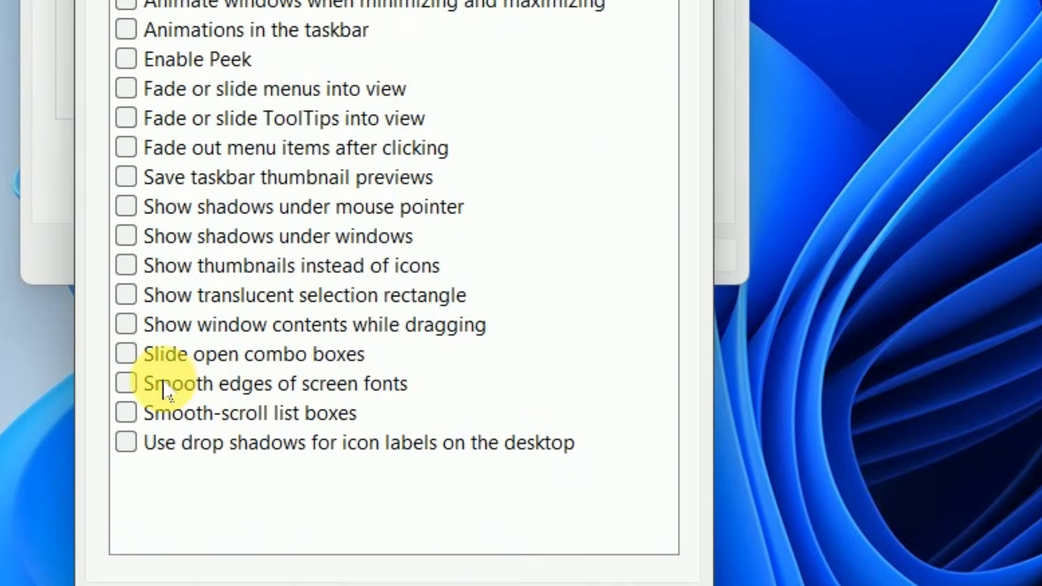
click(235, 441)
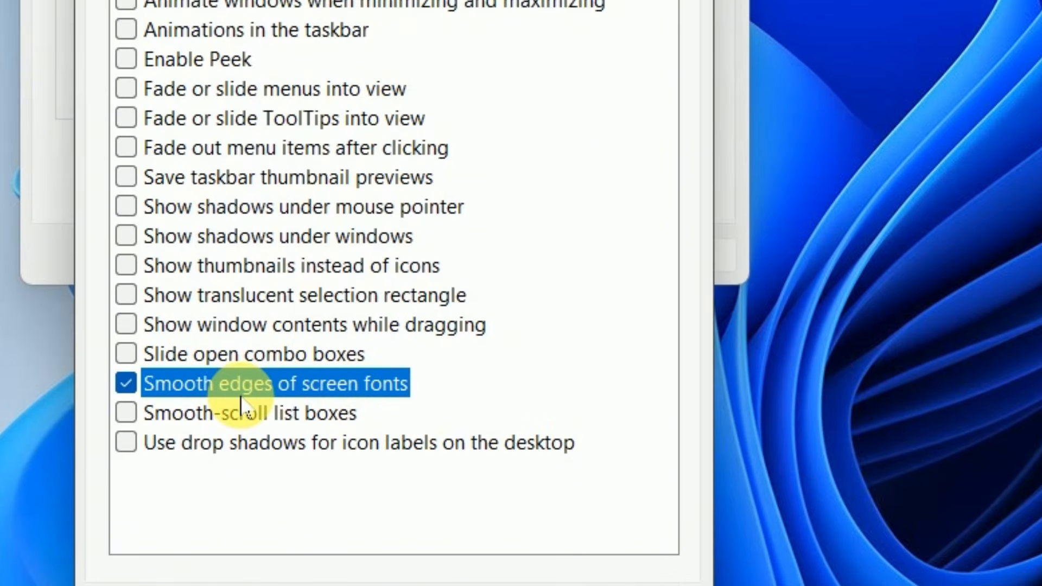
click(157, 266)
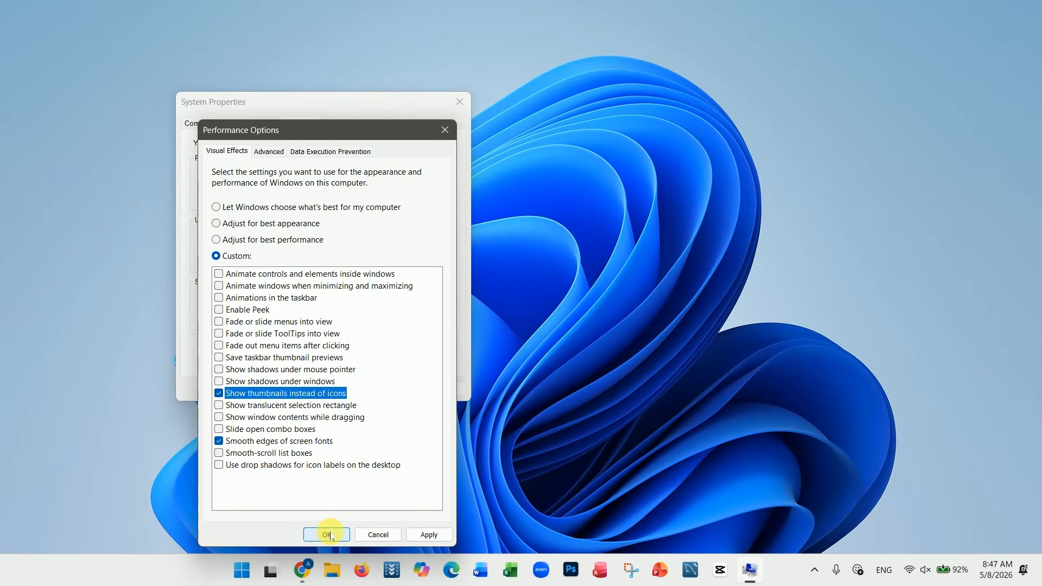
click(331, 536)
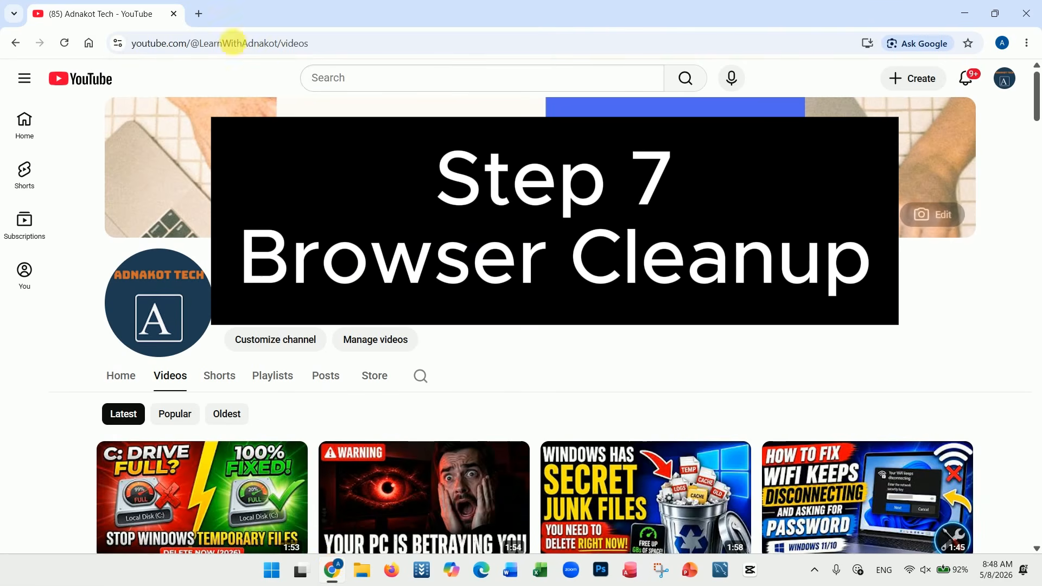
Open two new browser tabs and close both again, returning to the desktop
click(198, 13)
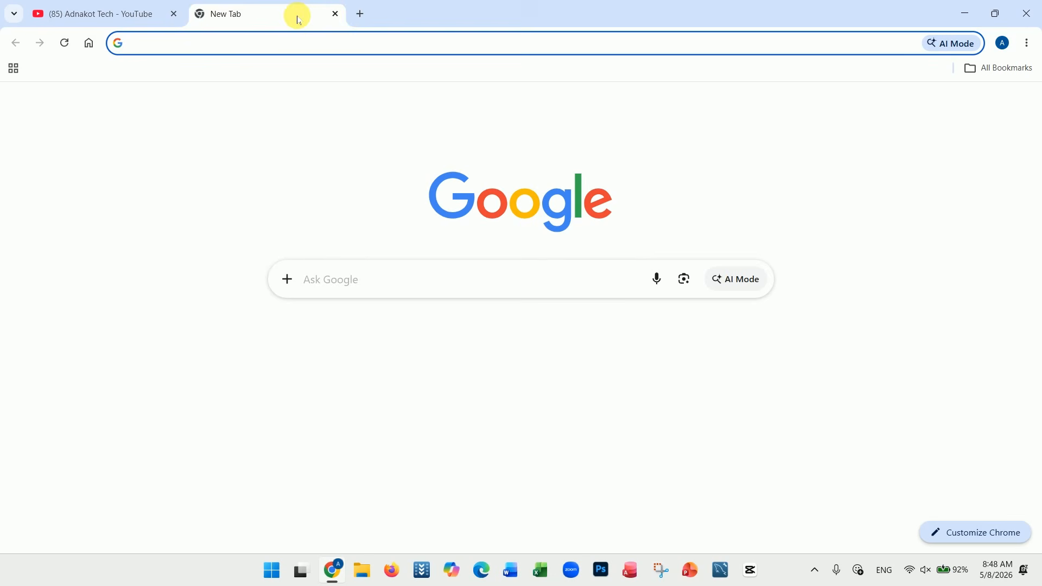
click(359, 17)
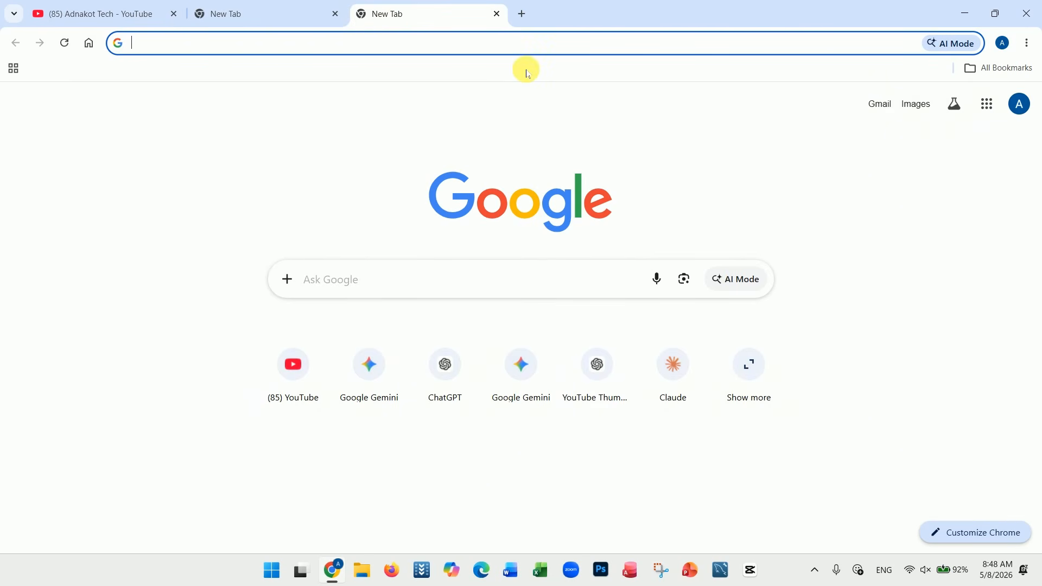
click(496, 13)
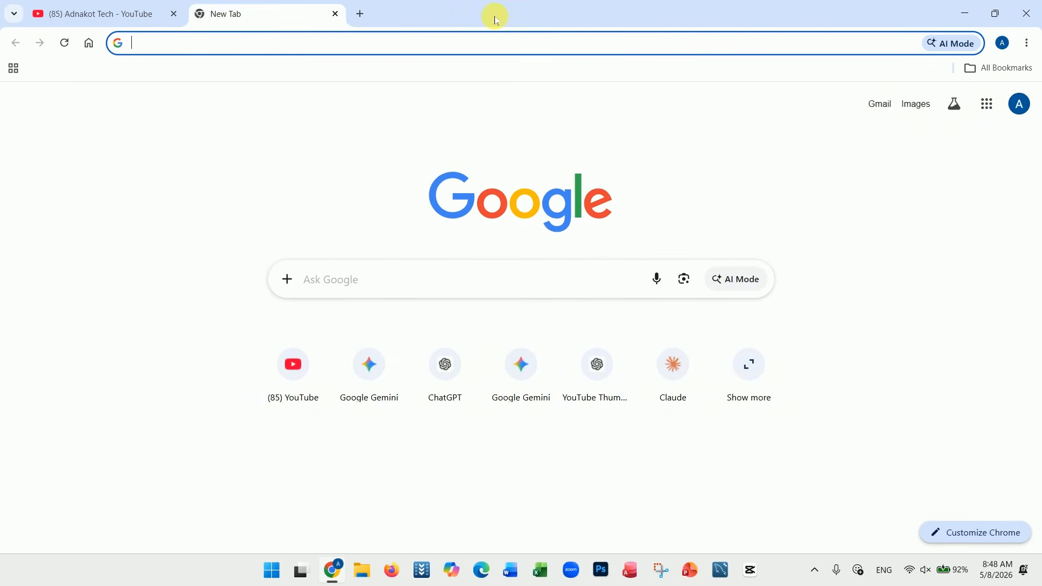
click(335, 15)
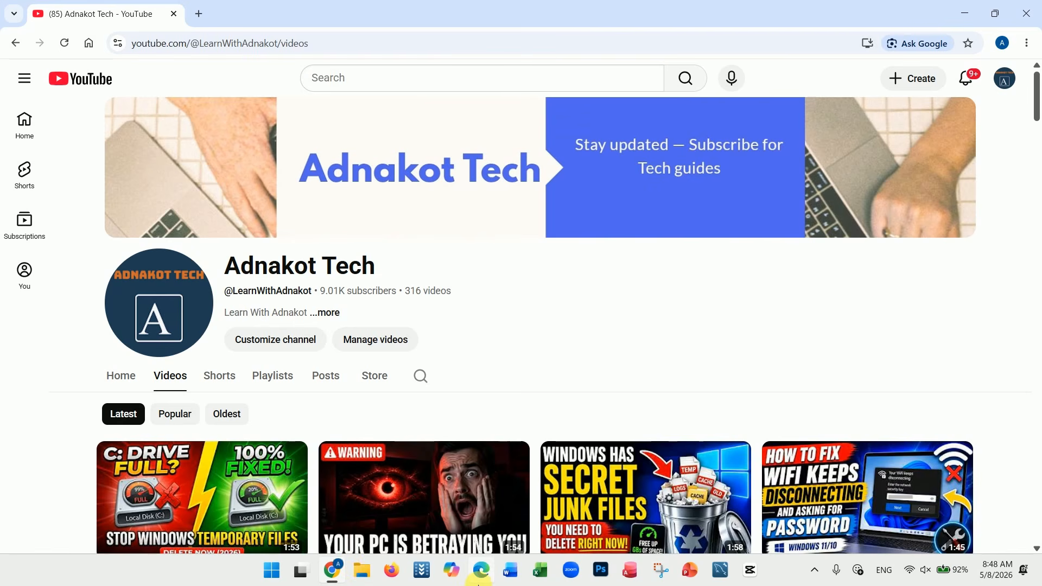
key(super+d)
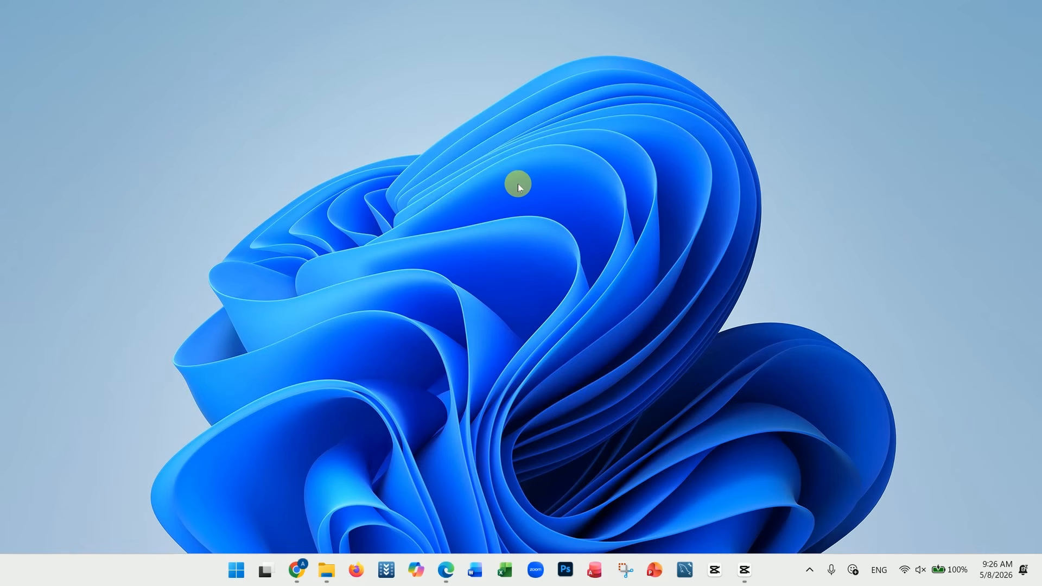
Search for "abou" and open the About your PC page to view the system details
right_click(239, 569)
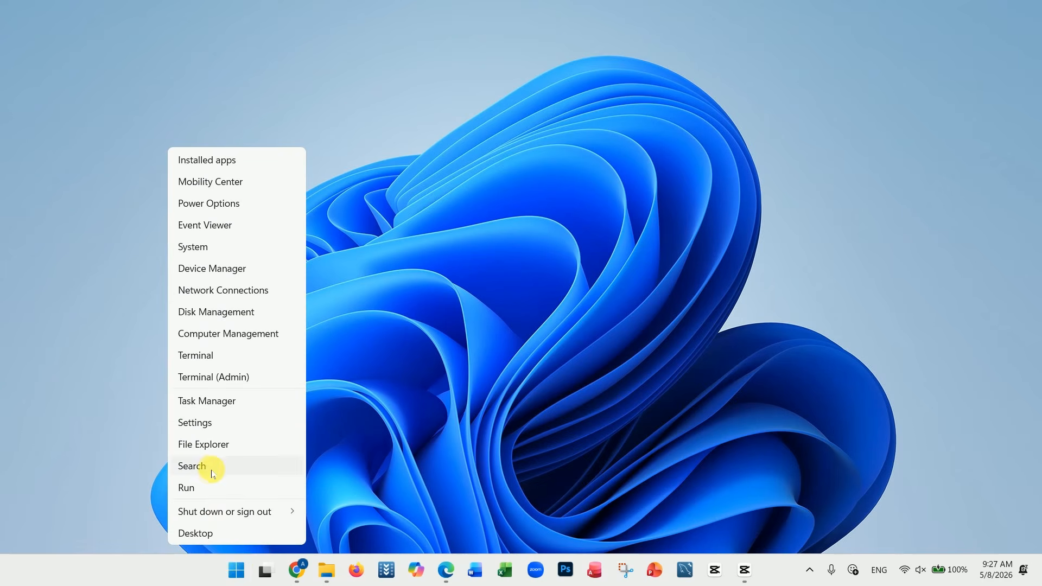
click(184, 465)
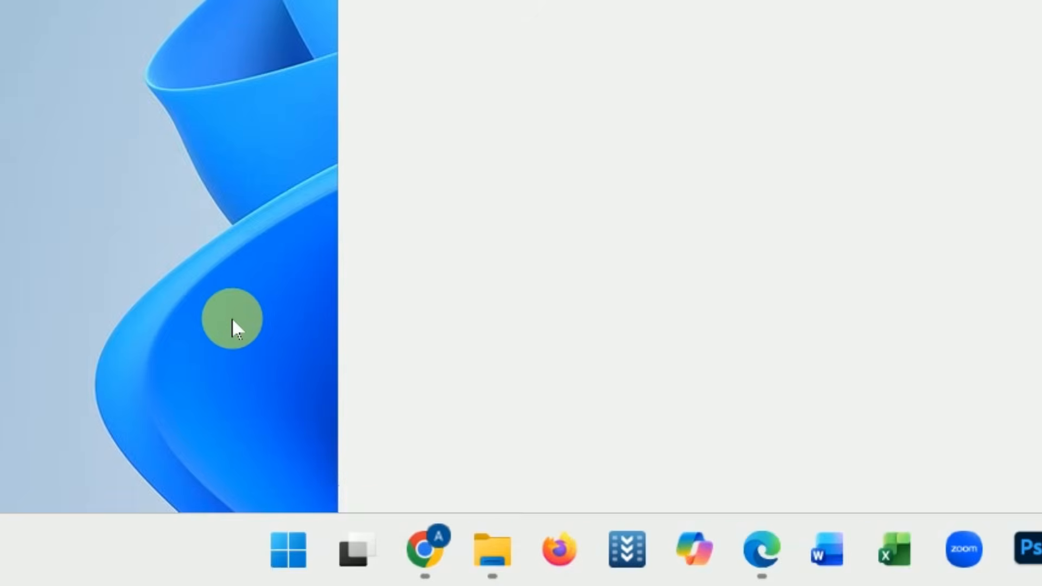
text(abou)
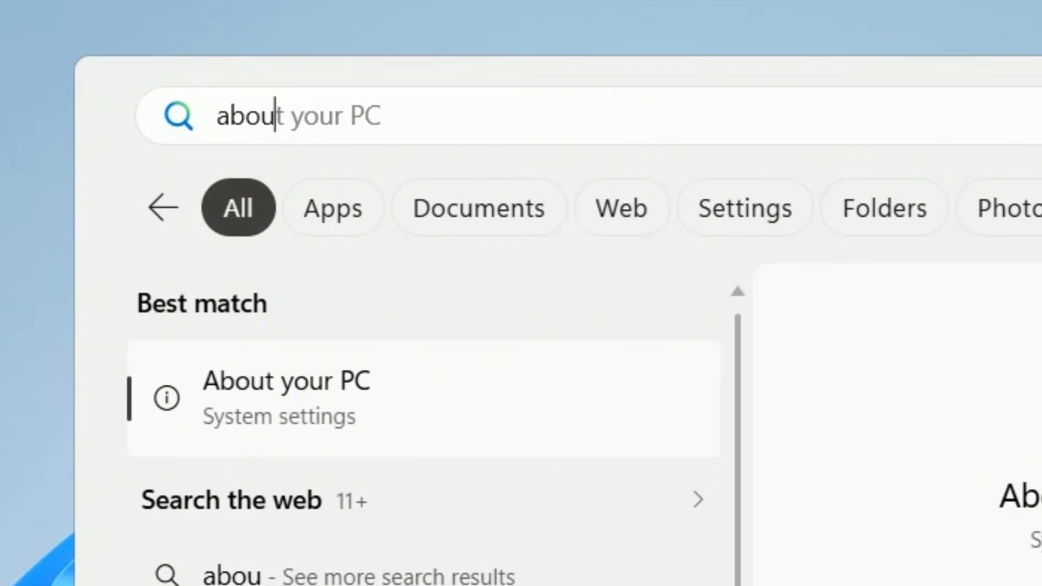
click(302, 398)
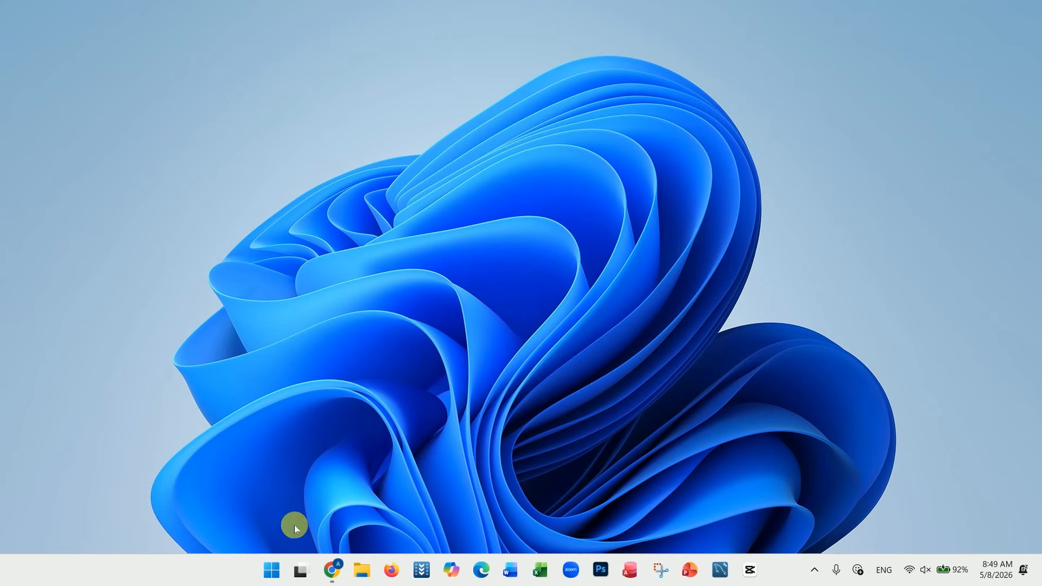
Bring up the shut down and sign out options to view Restart, and dismiss them without restarting
right_click(271, 570)
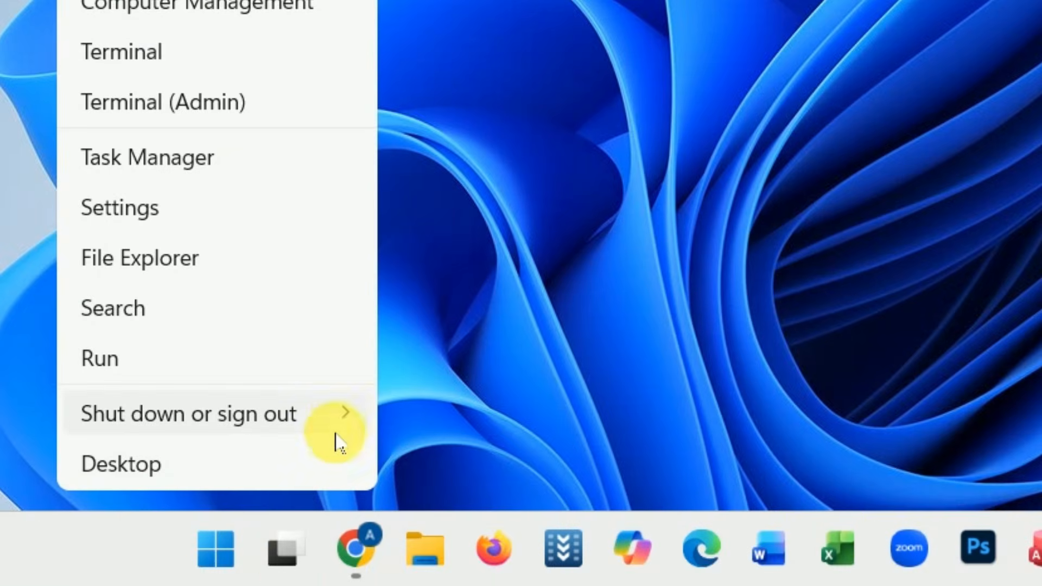
mouse_move(340, 421)
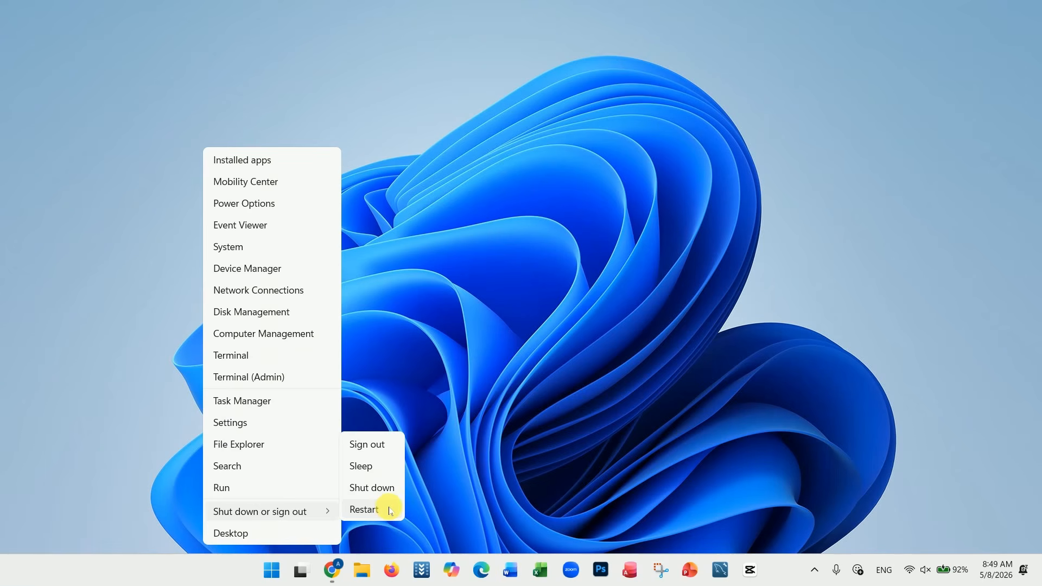
click(516, 341)
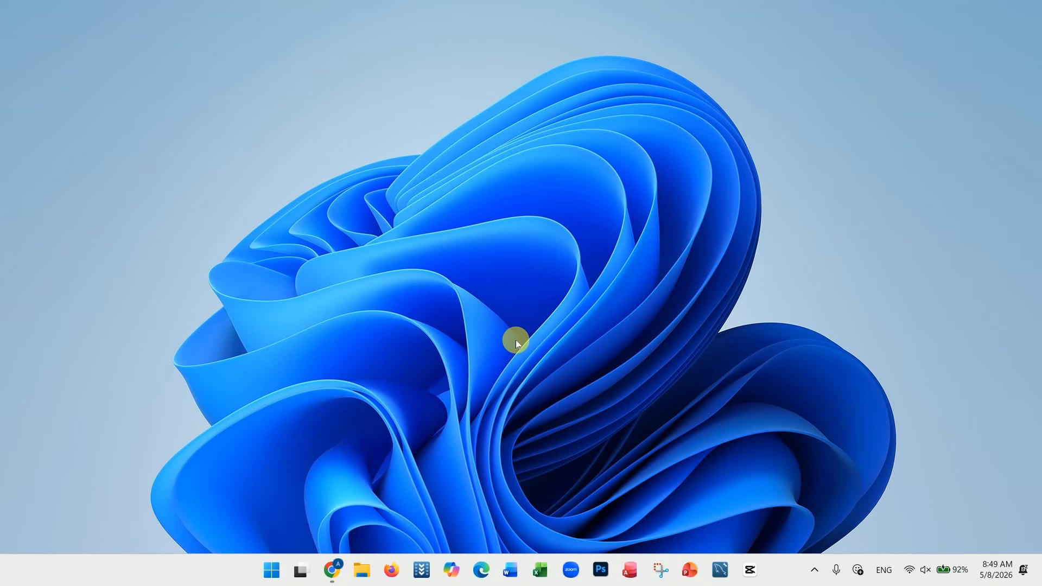